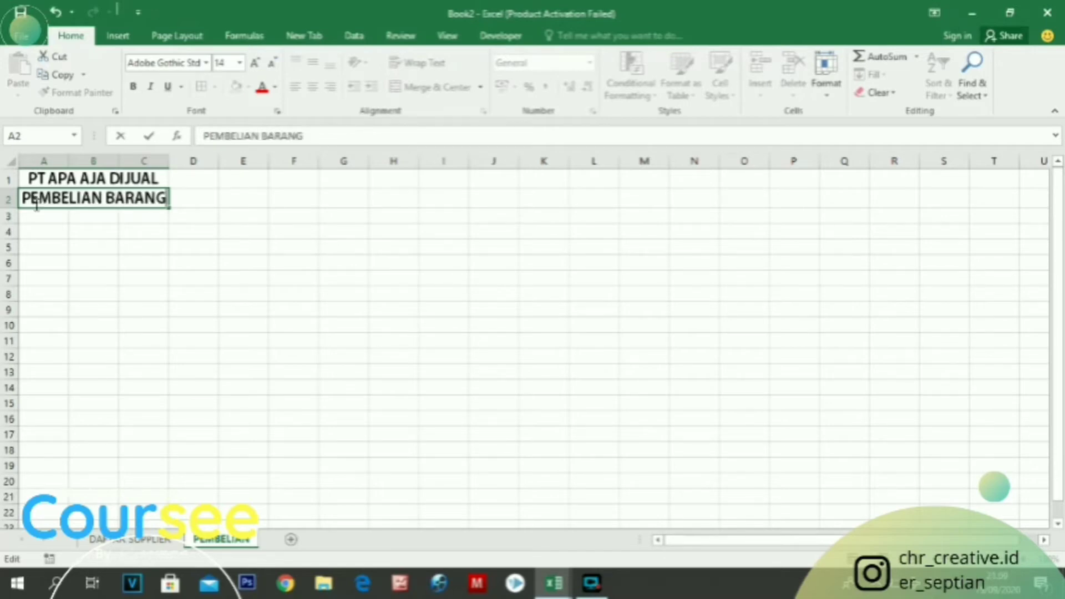
Finish the PEMBELIAN BARANG title and paste the copied header row, NO. to JUMLAH, into the sheet starting at A4
{"action": "left_click", "coordinate": [178, 282]}
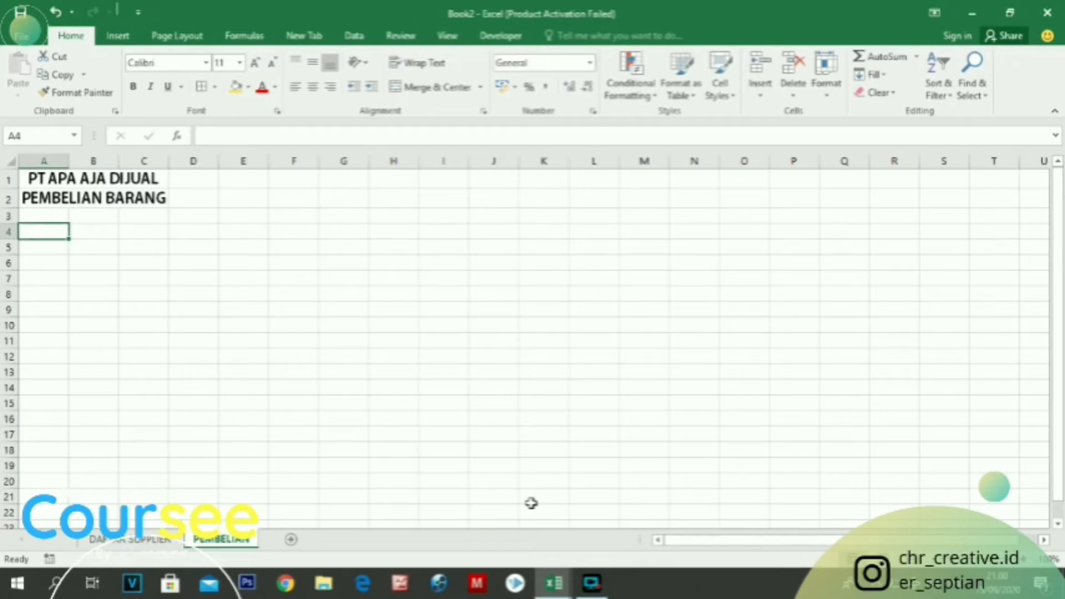
{"action": "left_click", "coordinate": [43, 230]}
{"action": "type", "text": "NO.\tTANGGAL\tID\tNAMA\tFAKTUR\tNAMA BARANG\tQTY\tHARGA\tJUMLAH"}
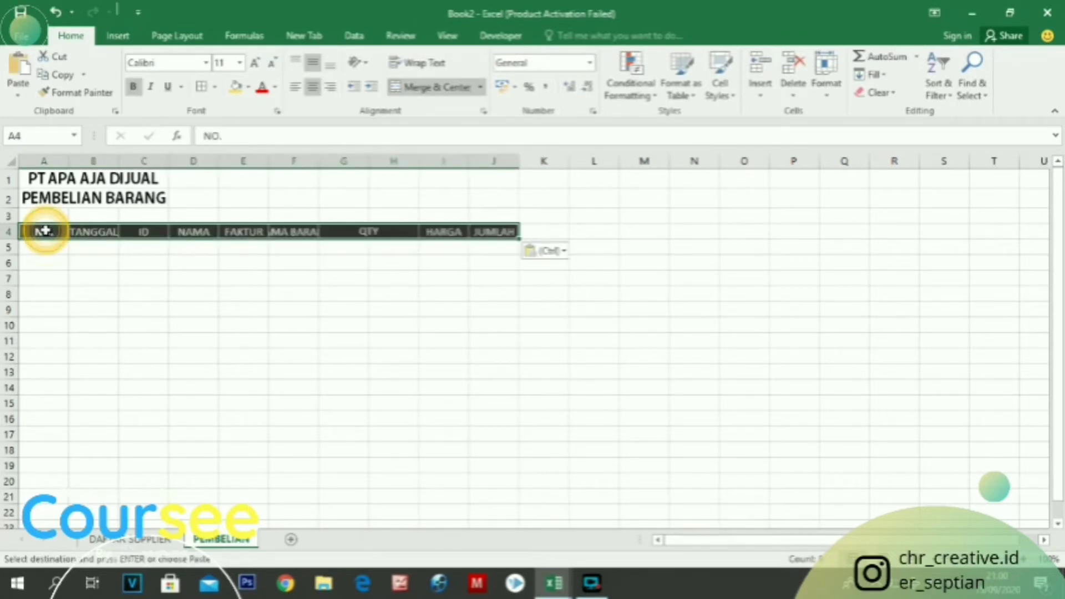
Narrow the NO. column, make header row 4 taller, and widen columns B to F and H to fit their headings
{"action": "left_click_drag", "start_coordinate": [68, 160], "coordinate": [48, 160]}
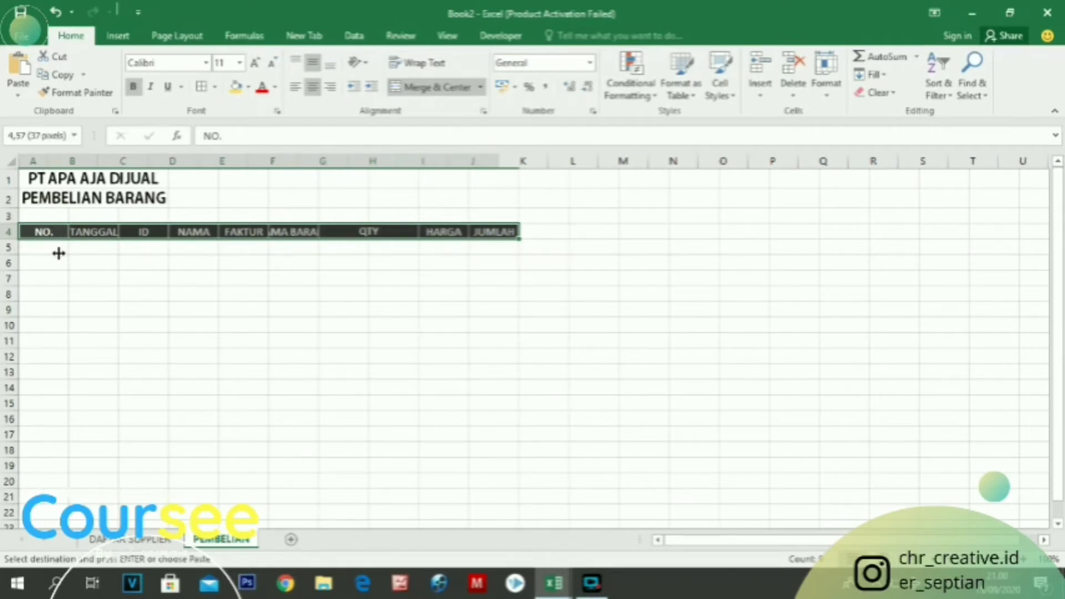
{"action": "left_click_drag", "start_coordinate": [9, 239], "coordinate": [9, 254]}
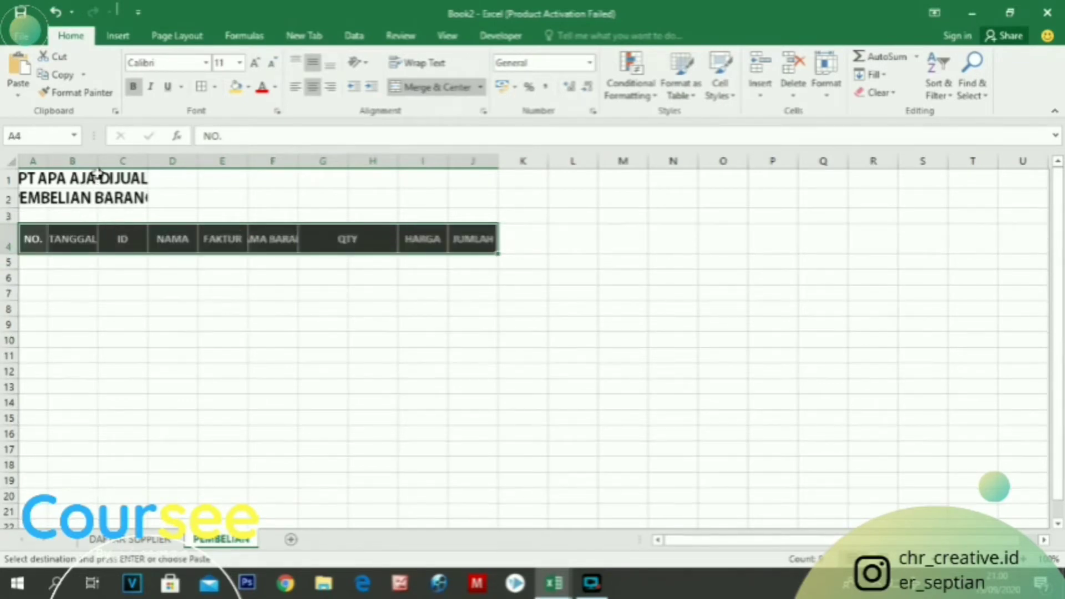
{"action": "left_click_drag", "start_coordinate": [98, 162], "coordinate": [137, 162]}
{"action": "left_click_drag", "start_coordinate": [188, 162], "coordinate": [531, 164]}
{"action": "left_click_drag", "start_coordinate": [627, 165], "coordinate": [655, 167]}
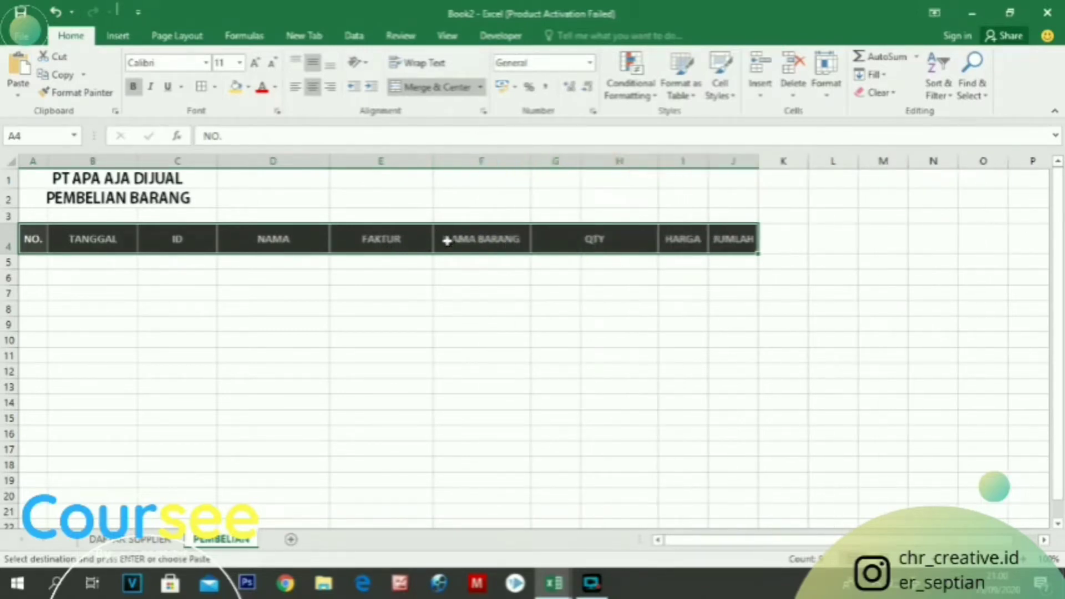
Change the NAMA heading in D4 to NAMA PERUSAHAAN
{"action": "left_click", "coordinate": [471, 235]}
{"action": "left_click", "coordinate": [281, 239]}
{"action": "double_click", "coordinate": [280, 239]}
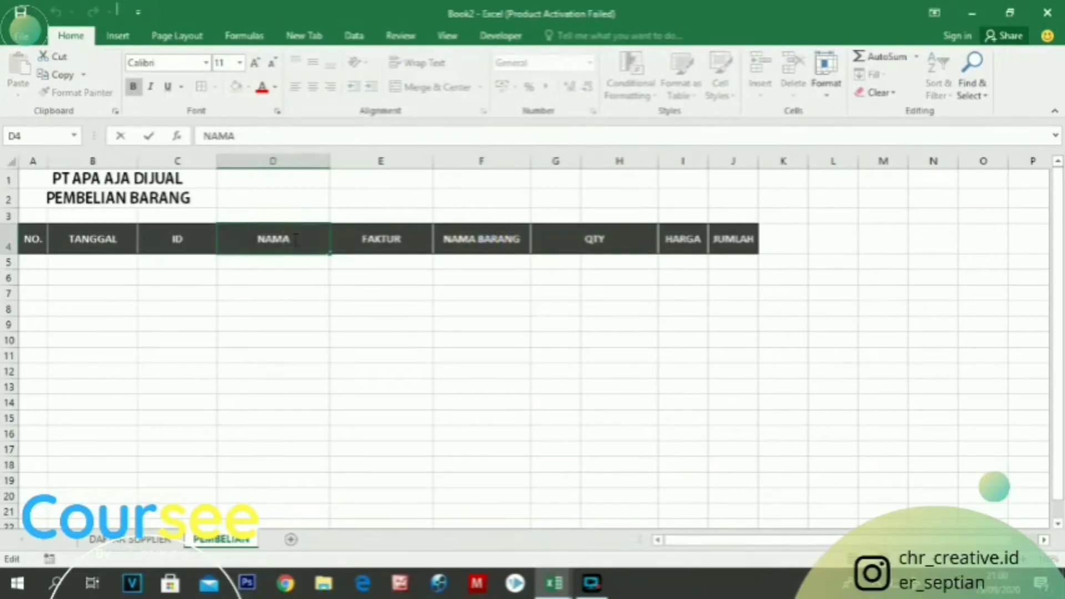
{"action": "type", "text": "PERUSA"}
{"action": "type", "text": "HAA"}
{"action": "type", "text": "N"}
Change the ID heading in C4 to ID NUMBER
{"action": "double_click", "coordinate": [189, 240]}
{"action": "type", "text": "N"}
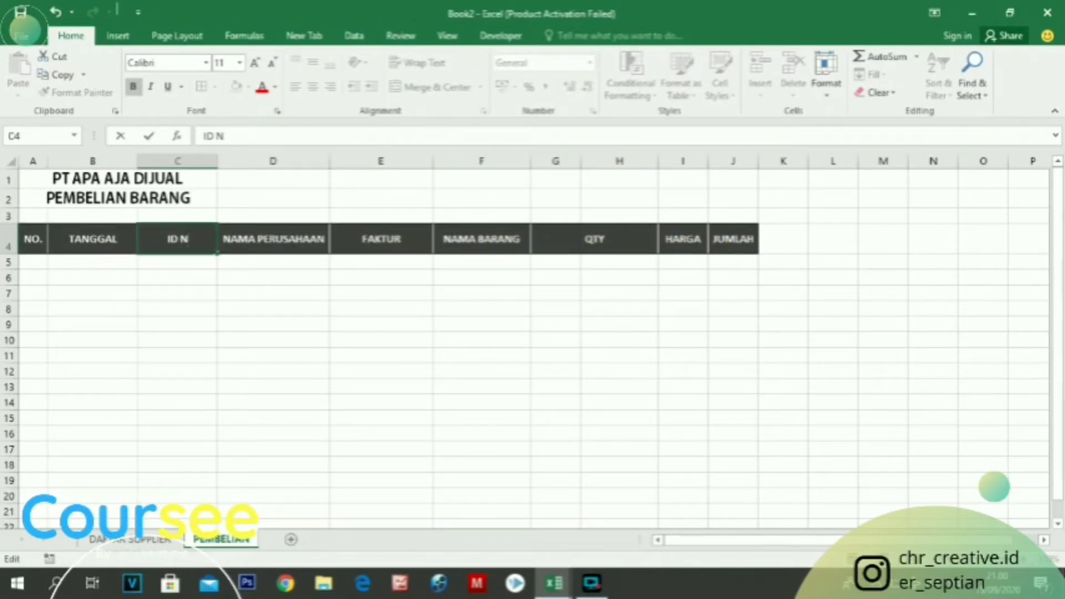
{"action": "type", "text": "UMBER"}
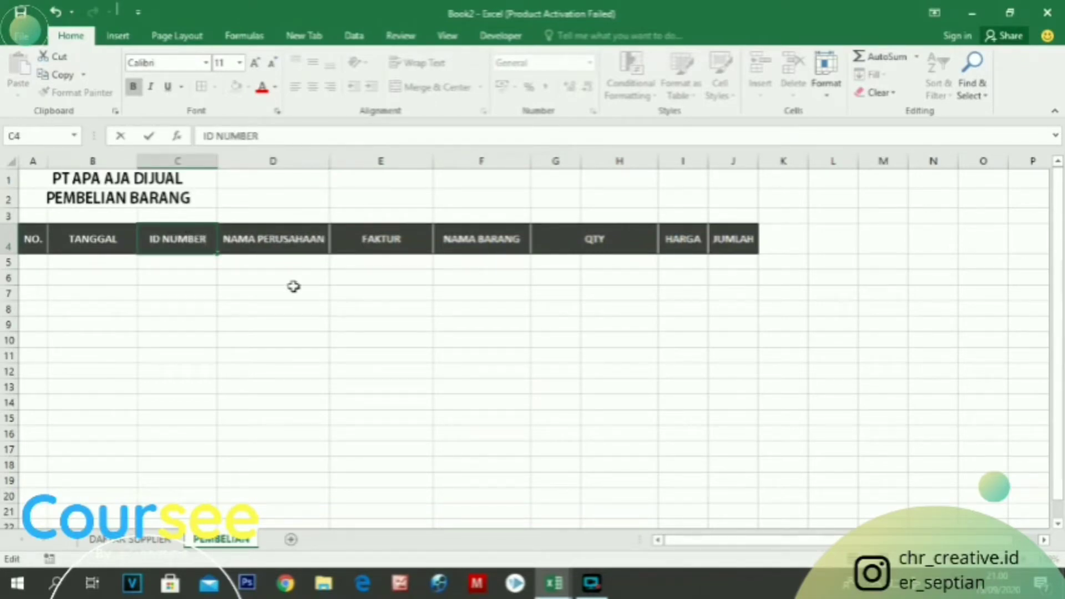
{"action": "left_click", "coordinate": [682, 308]}
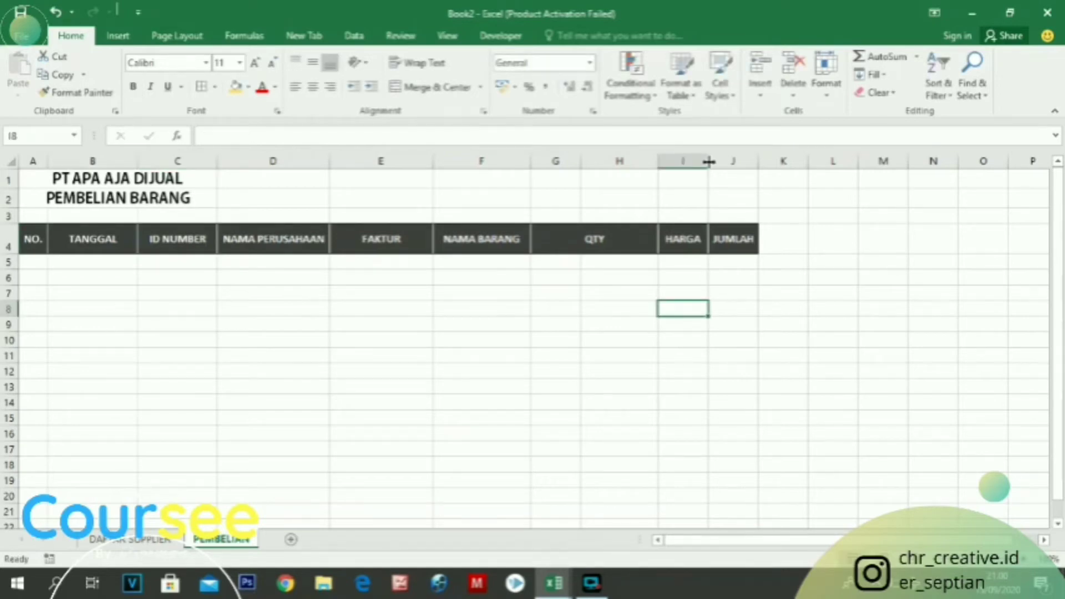
Widen the FAKTUR, NAMA BARANG, HARGA and JUMLAH columns
{"action": "left_click_drag", "start_coordinate": [709, 162], "coordinate": [813, 163]}
{"action": "left_click_drag", "start_coordinate": [531, 161], "coordinate": [564, 165]}
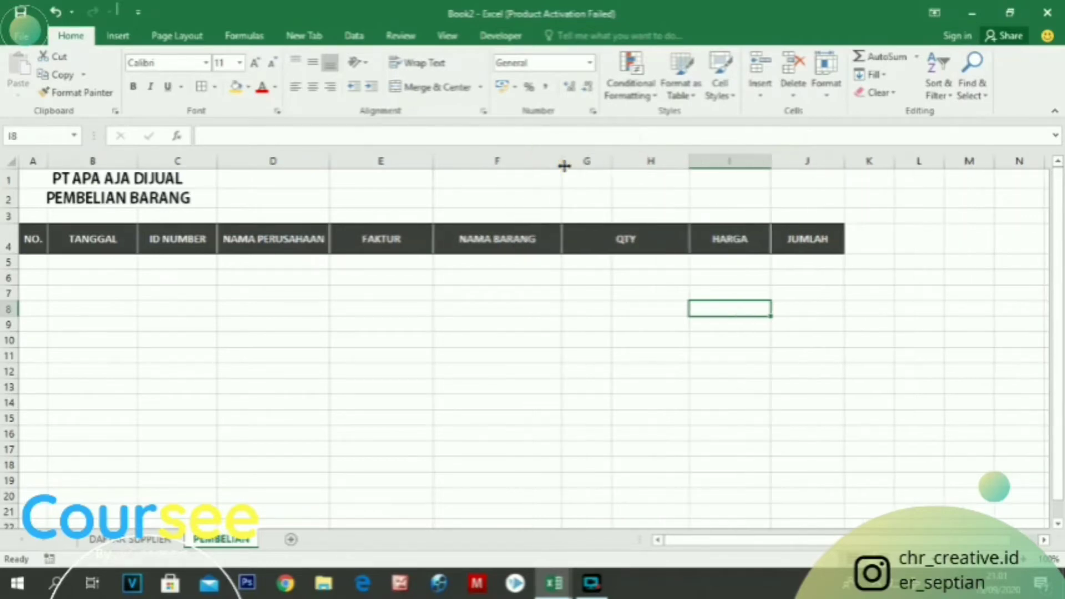
Give the header row A4:J4 a gold fill and black text
{"action": "left_click_drag", "start_coordinate": [807, 238], "coordinate": [15, 237]}
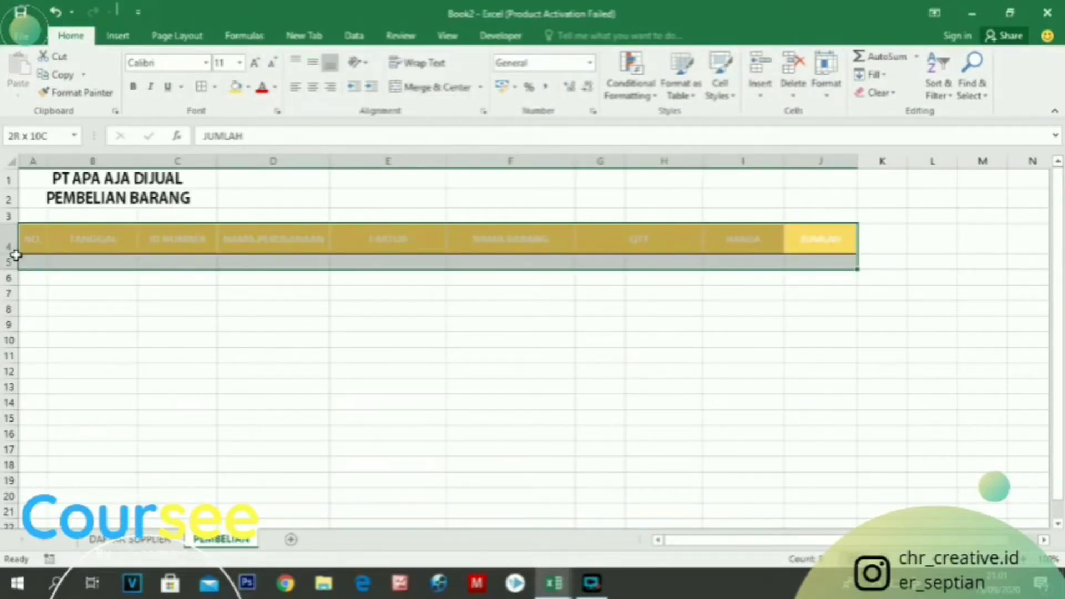
{"action": "left_click_drag", "start_coordinate": [15, 254], "coordinate": [15, 240]}
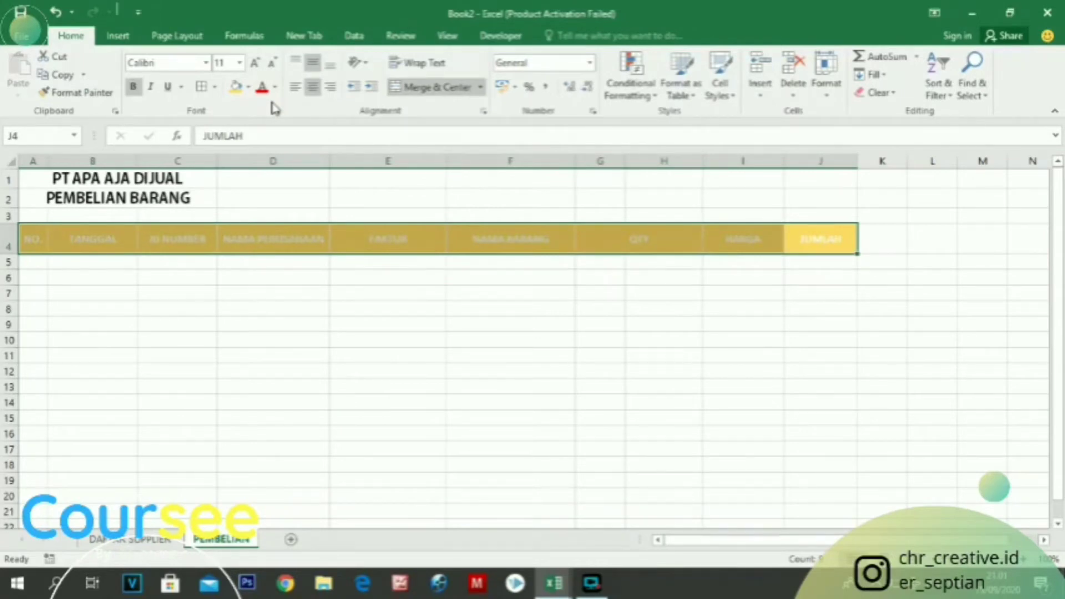
{"action": "left_click", "coordinate": [273, 340]}
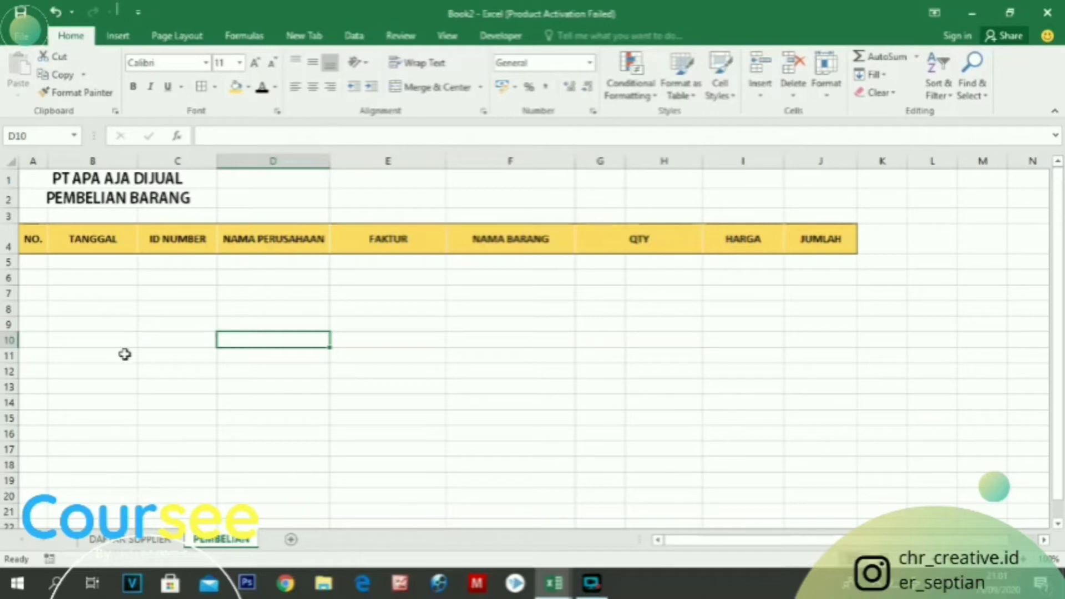
Number the rows in the NO. column from 1 to 20, filling the series down A5:A24
{"action": "left_click", "coordinate": [36, 264]}
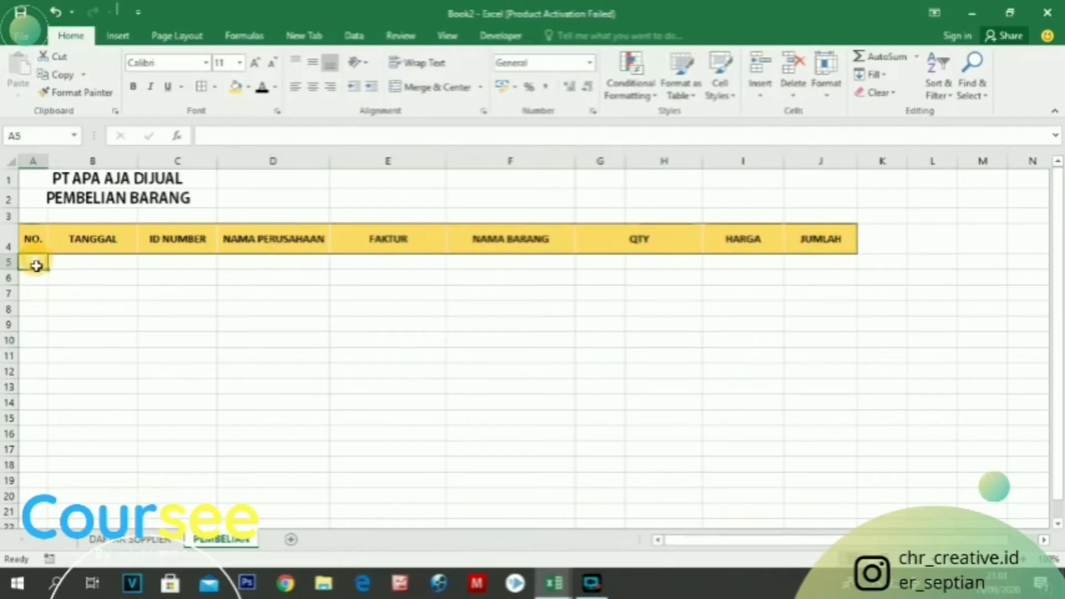
{"action": "type", "text": "1"}
{"action": "left_click", "coordinate": [41, 287]}
{"action": "double_click", "coordinate": [41, 274]}
{"action": "type", "text": "2"}
{"action": "left_click_drag", "start_coordinate": [36, 263], "coordinate": [49, 513]}
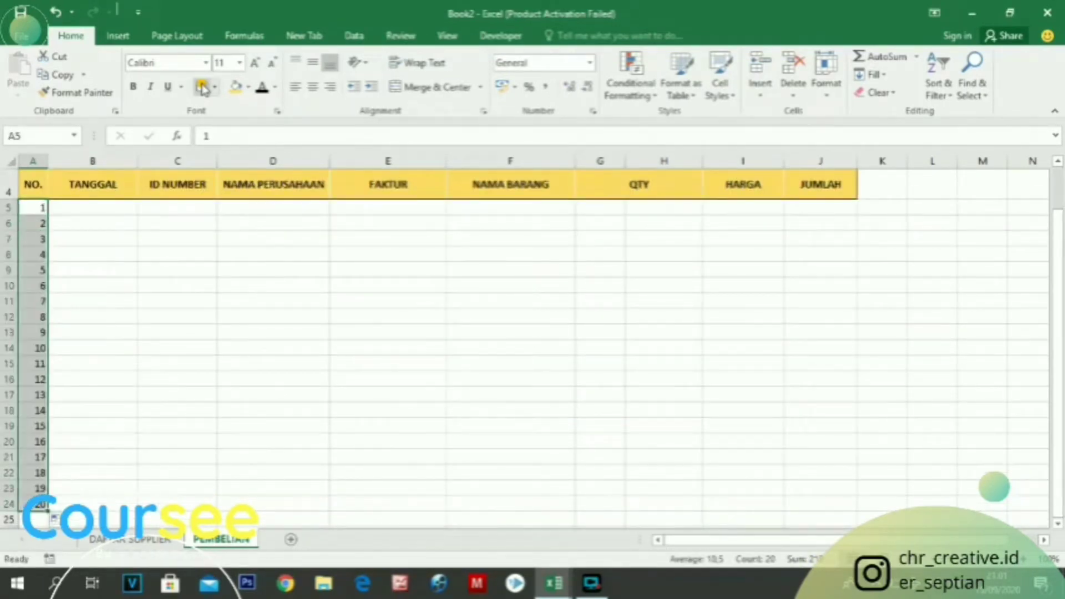
Apply all borders to the table body A5:J24 and to the header row A4:J4
{"action": "left_click_drag", "start_coordinate": [33, 207], "coordinate": [798, 505]}
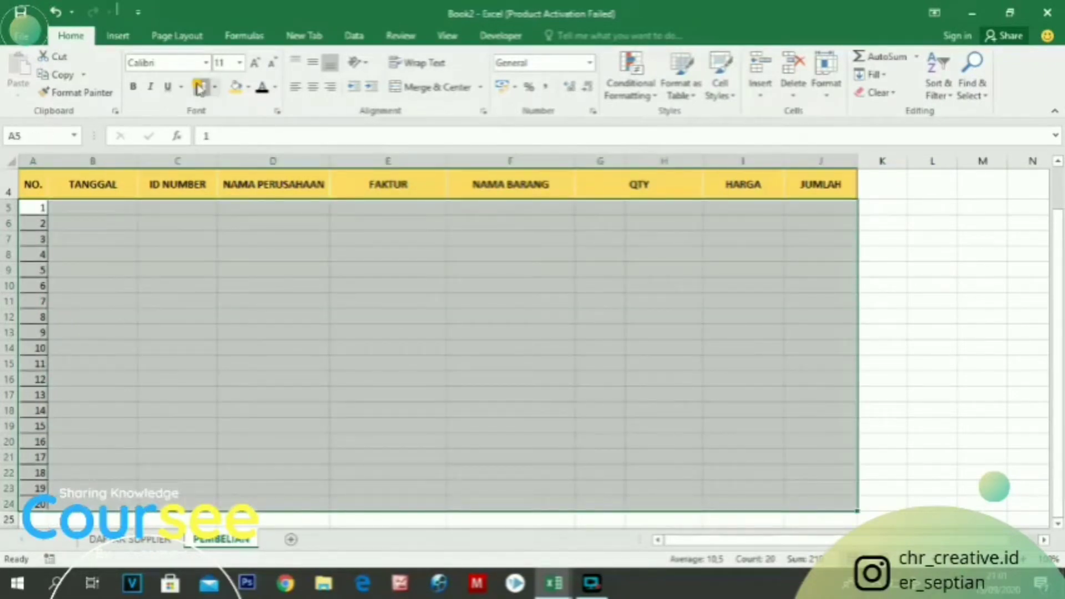
{"action": "left_click", "coordinate": [200, 87]}
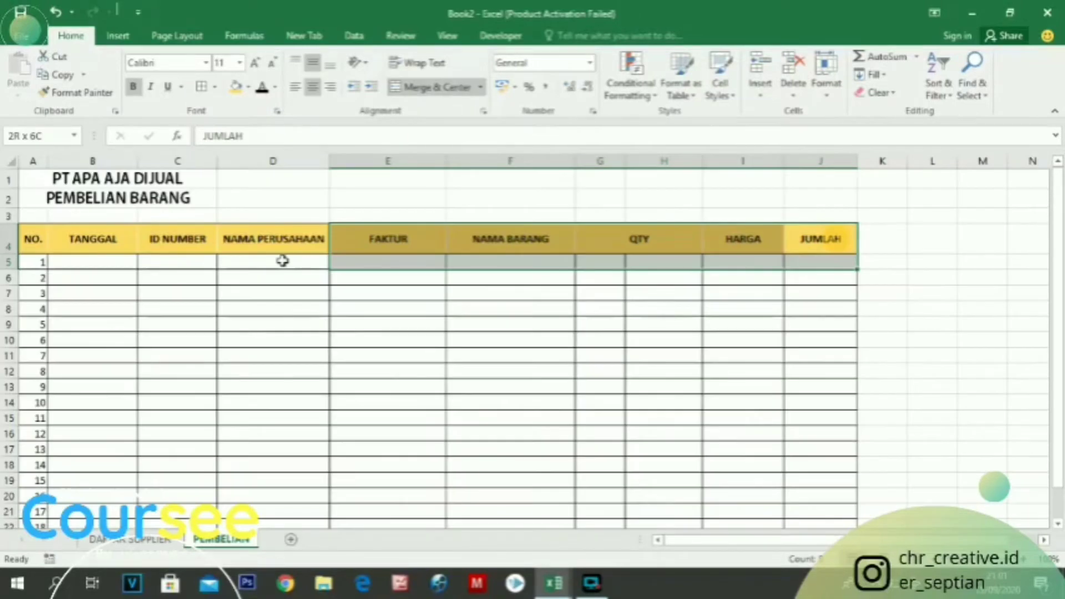
{"action": "left_click_drag", "start_coordinate": [282, 261], "coordinate": [36, 242]}
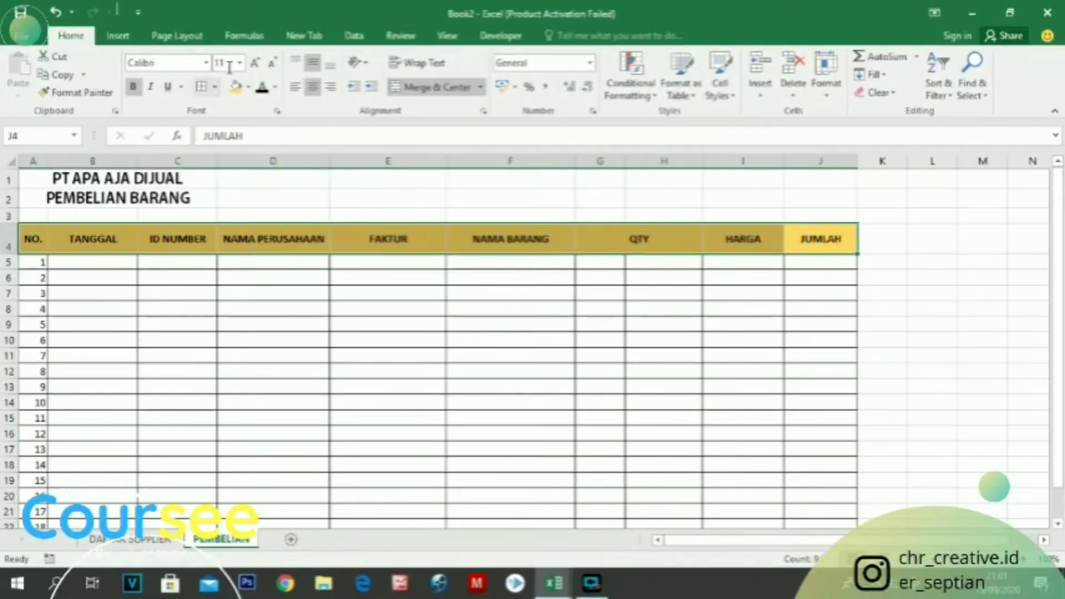
{"action": "left_click", "coordinate": [185, 323]}
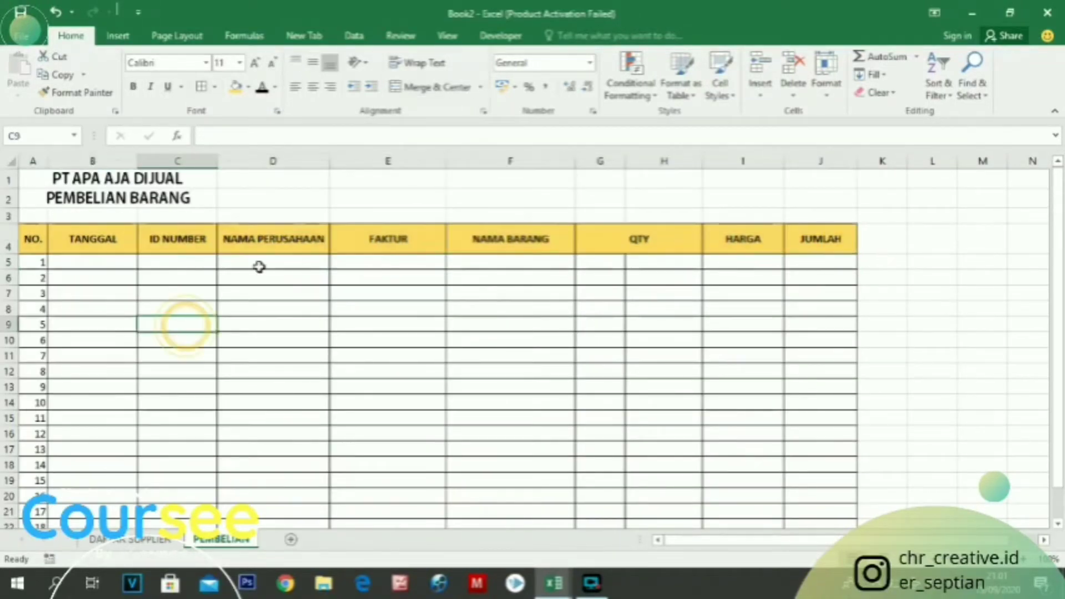
{"action": "scroll", "coordinate": [315, 382], "scroll_direction": "down", "scroll_amount": 4}
{"action": "scroll", "coordinate": [315, 382], "scroll_direction": "up", "scroll_amount": 4}
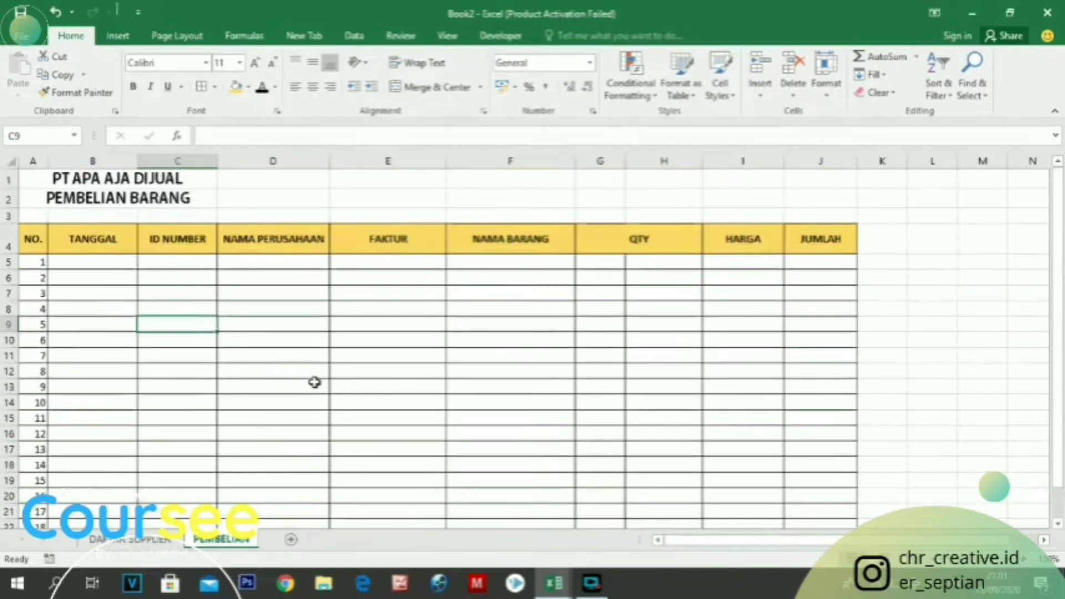
Try merging and centring cells G5:H5 beneath the QTY heading
{"action": "left_click", "coordinate": [613, 233]}
{"action": "left_click", "coordinate": [656, 273]}
{"action": "left_click", "coordinate": [615, 216]}
{"action": "left_click", "coordinate": [655, 245]}
{"action": "left_click_drag", "start_coordinate": [607, 265], "coordinate": [646, 261]}
{"action": "left_click", "coordinate": [436, 87]}
{"action": "left_click", "coordinate": [635, 288]}
{"action": "left_click", "coordinate": [630, 260]}
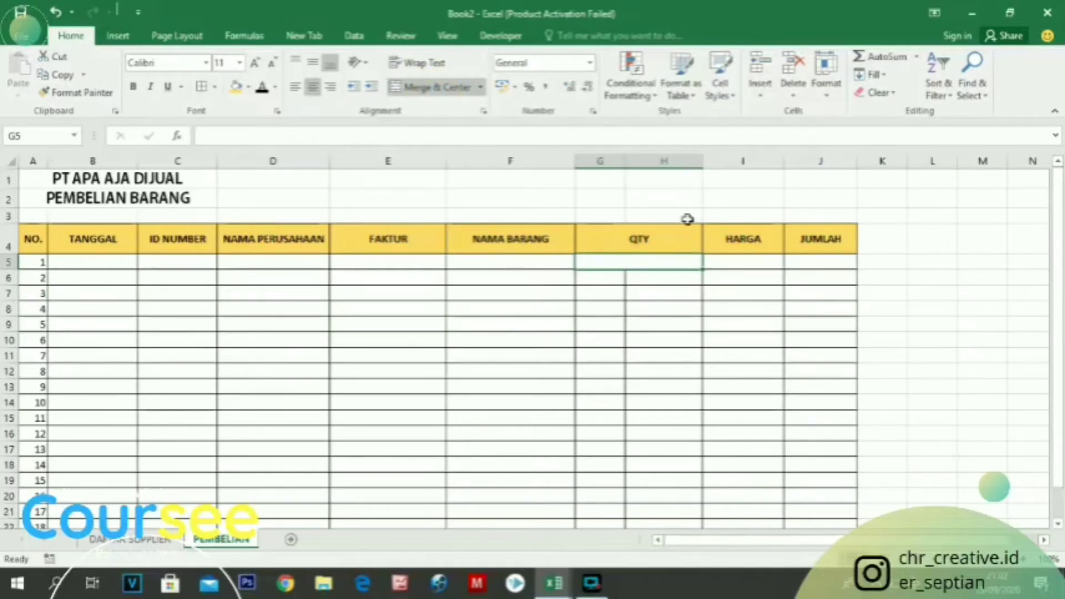
{"action": "left_click", "coordinate": [637, 234]}
{"action": "left_click", "coordinate": [637, 258]}
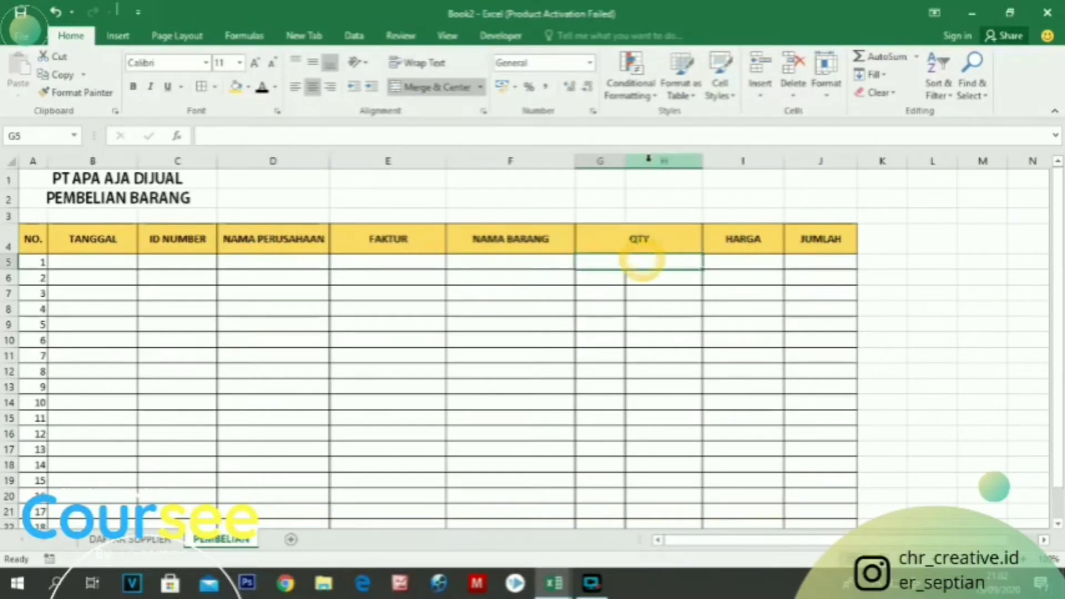
{"action": "left_click", "coordinate": [656, 279]}
Unmerge cells G5:H5 under the QTY heading
{"action": "left_click", "coordinate": [592, 583]}
{"action": "left_click", "coordinate": [570, 409]}
{"action": "left_click", "coordinate": [643, 258]}
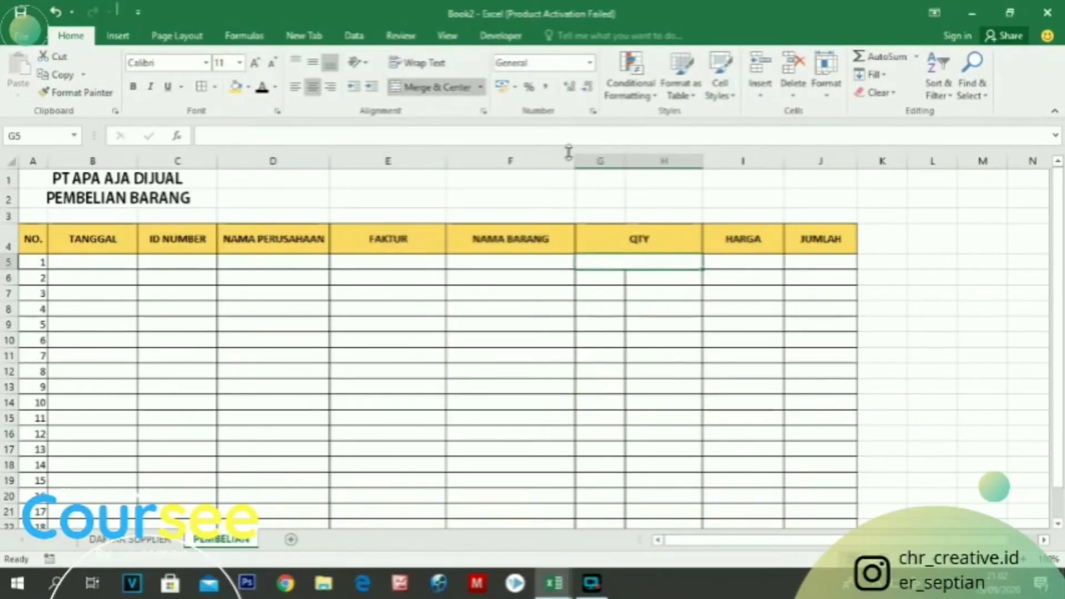
{"action": "left_click", "coordinate": [451, 88]}
{"action": "left_click", "coordinate": [670, 312]}
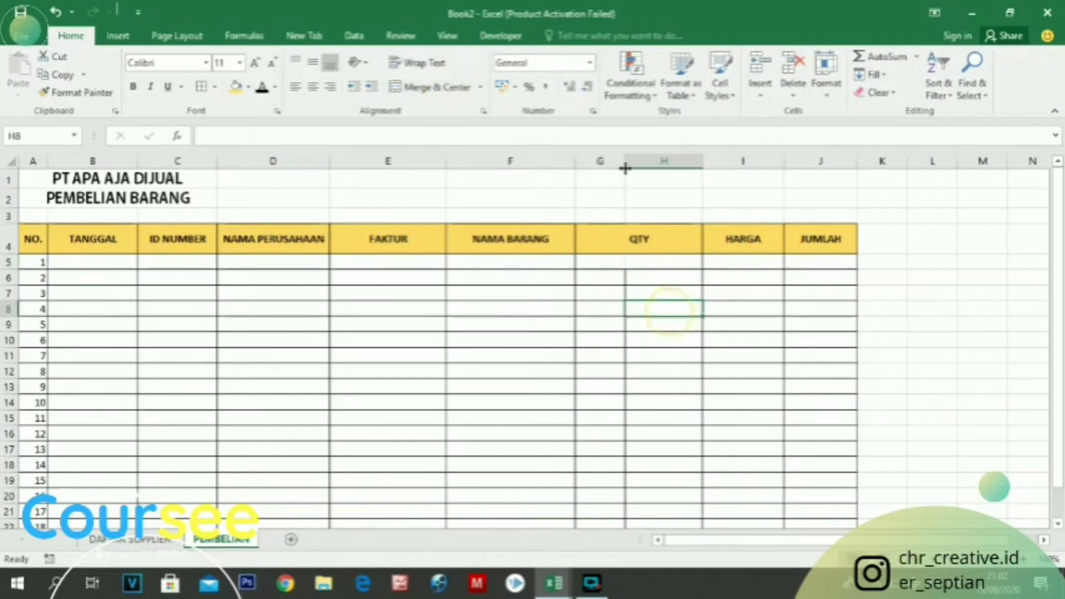
Make the two QTY columns about equally wide with a border between G5 and H5, and widen the TANGGAL column
{"action": "left_click_drag", "start_coordinate": [702, 165], "coordinate": [632, 162]}
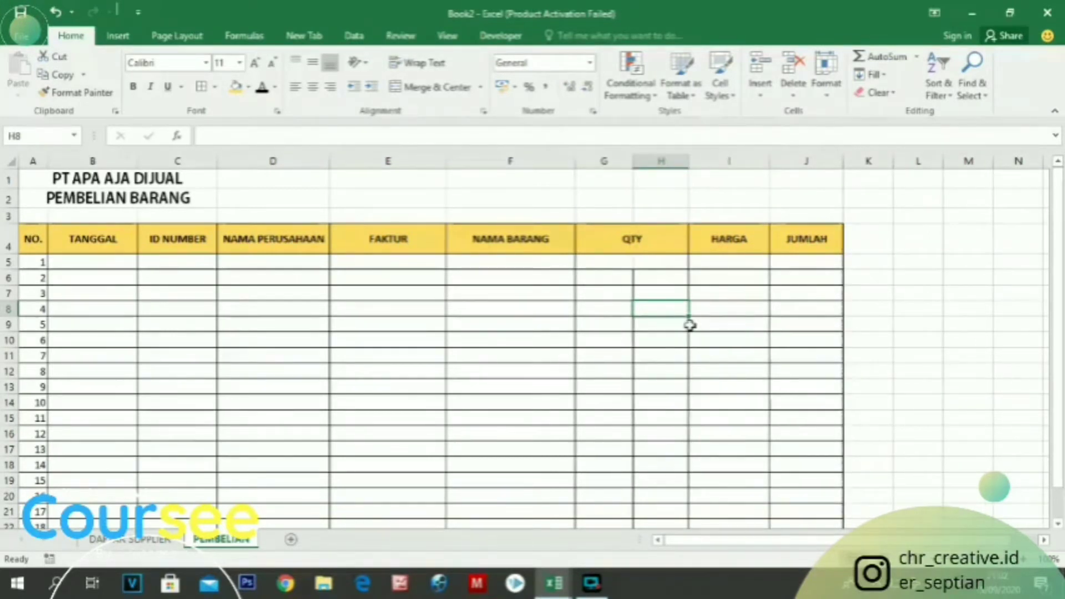
{"action": "left_click", "coordinate": [510, 370]}
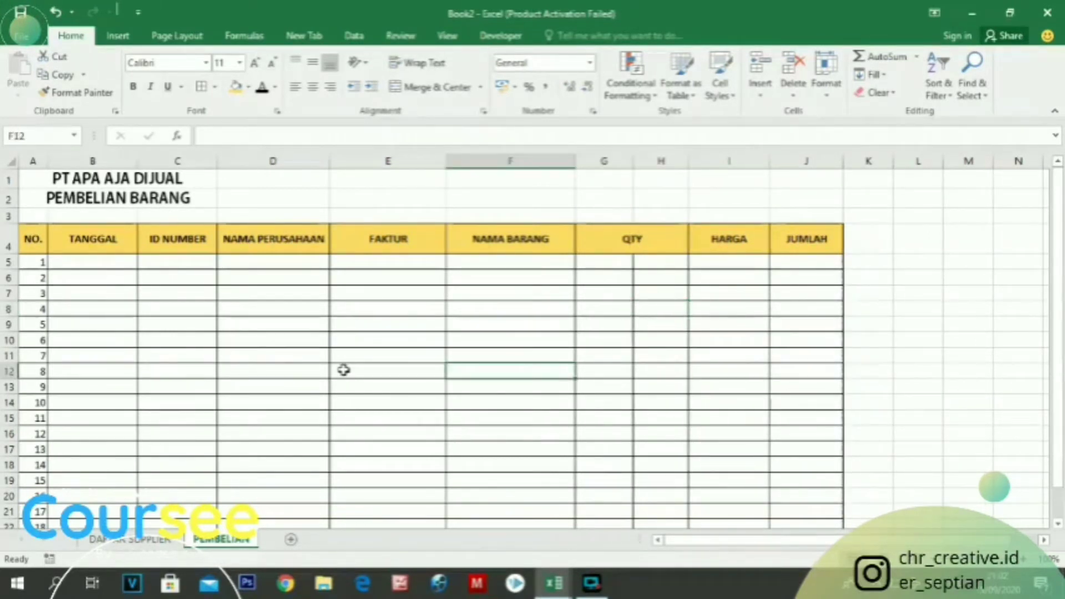
{"action": "left_click_drag", "start_coordinate": [145, 162], "coordinate": [160, 162]}
{"action": "left_click", "coordinate": [224, 328]}
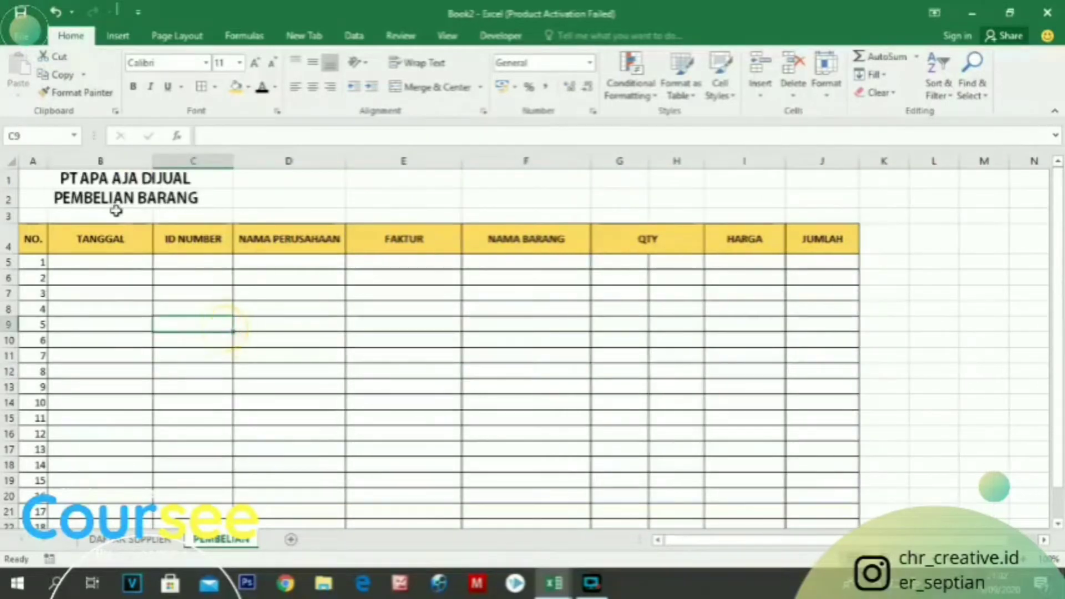
Merge and centre the titles PT APA AJA DIJUAL and PEMBELIAN BARANG across columns A to J in rows 1 and 2
{"action": "left_click_drag", "start_coordinate": [53, 175], "coordinate": [795, 179]}
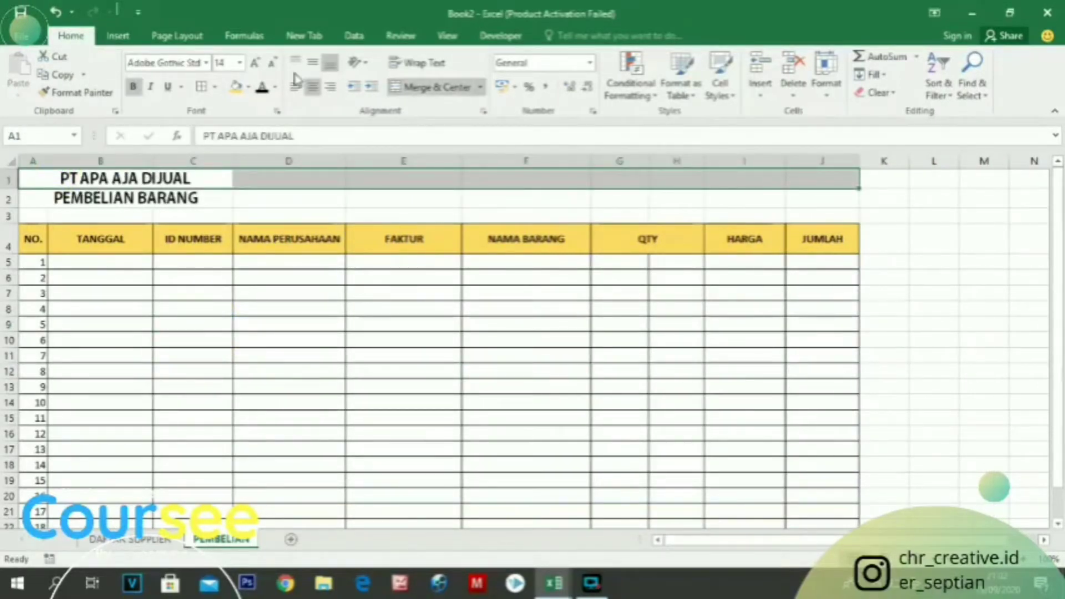
{"action": "left_click", "coordinate": [408, 87]}
{"action": "left_click_drag", "start_coordinate": [49, 199], "coordinate": [813, 207]}
{"action": "left_click", "coordinate": [422, 88]}
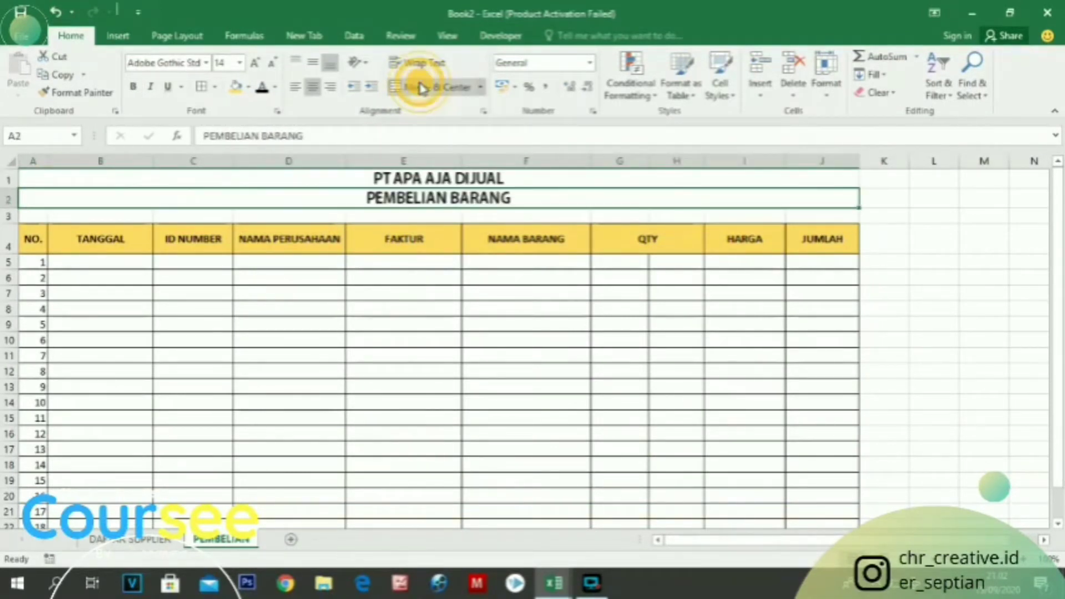
{"action": "left_click", "coordinate": [436, 313]}
{"action": "scroll", "coordinate": [436, 319], "scroll_direction": "down", "scroll_amount": 4}
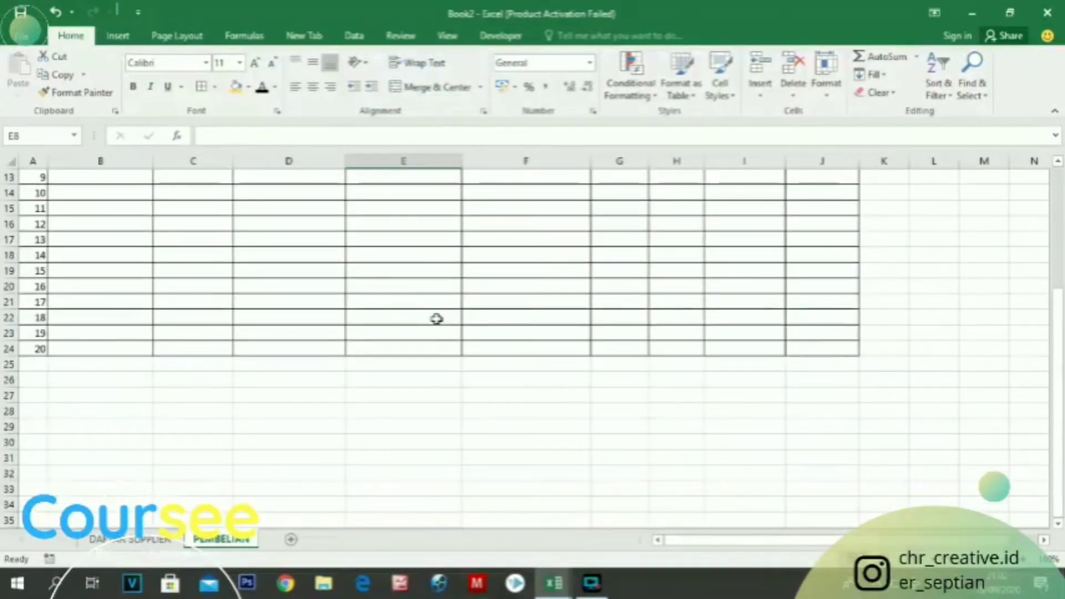
{"action": "scroll", "coordinate": [62, 256], "scroll_direction": "up", "scroll_amount": 4}
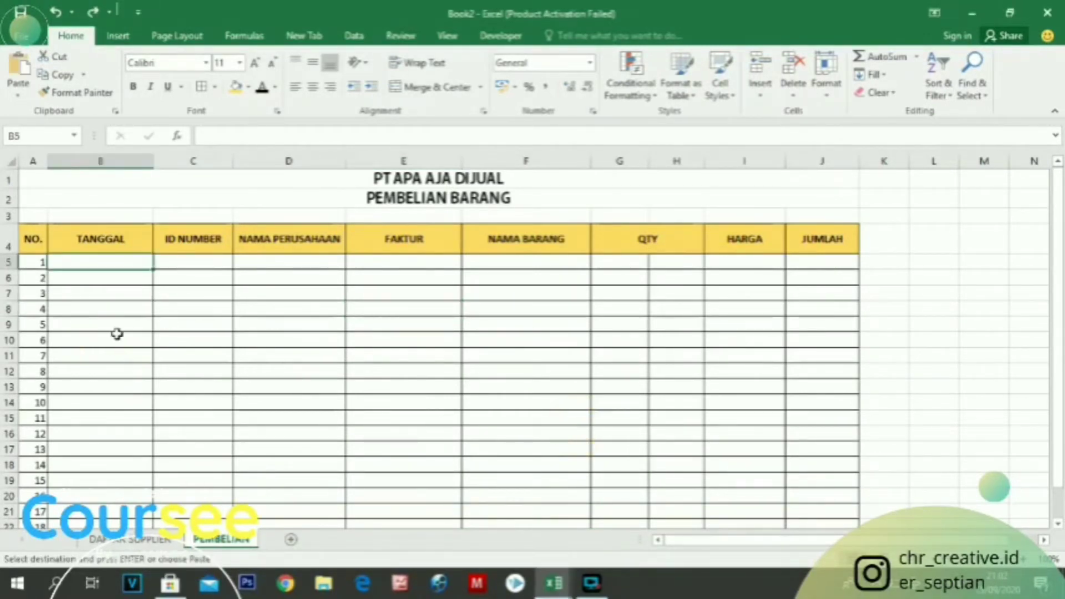
Paste the 20 purchase dates, 15-01-2020 through 28-02-2020, into the TANGGAL column from B5 down
{"action": "left_click", "coordinate": [117, 335]}
{"action": "left_click", "coordinate": [112, 265]}
{"action": "key", "text": "ctrl+v"}
{"action": "scroll", "coordinate": [159, 276], "scroll_direction": "down", "scroll_amount": 1}
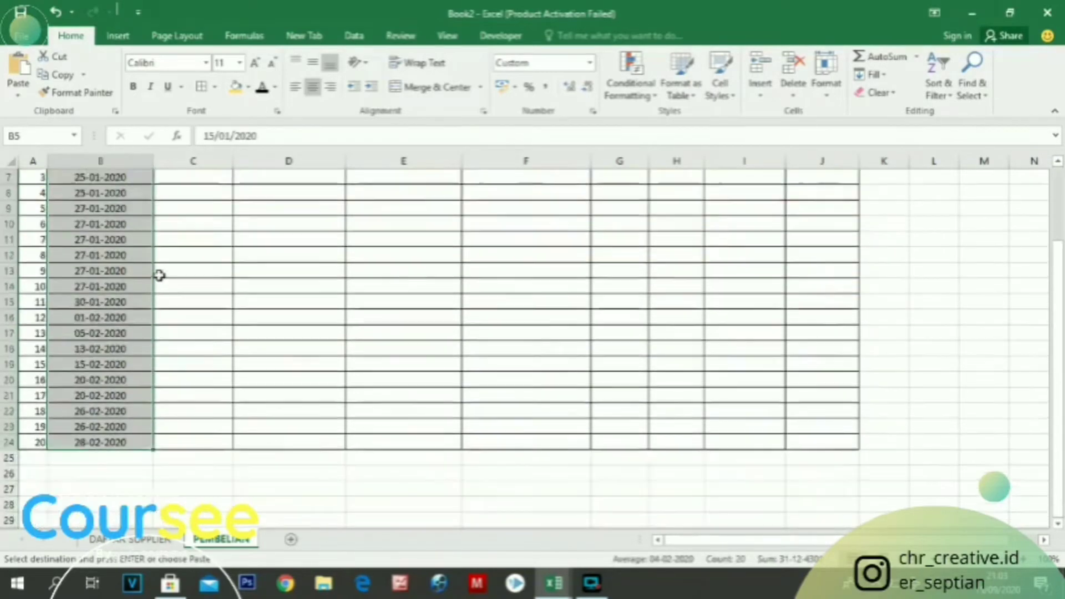
{"action": "scroll", "coordinate": [160, 276], "scroll_direction": "up", "scroll_amount": 1}
{"action": "left_click", "coordinate": [290, 285]}
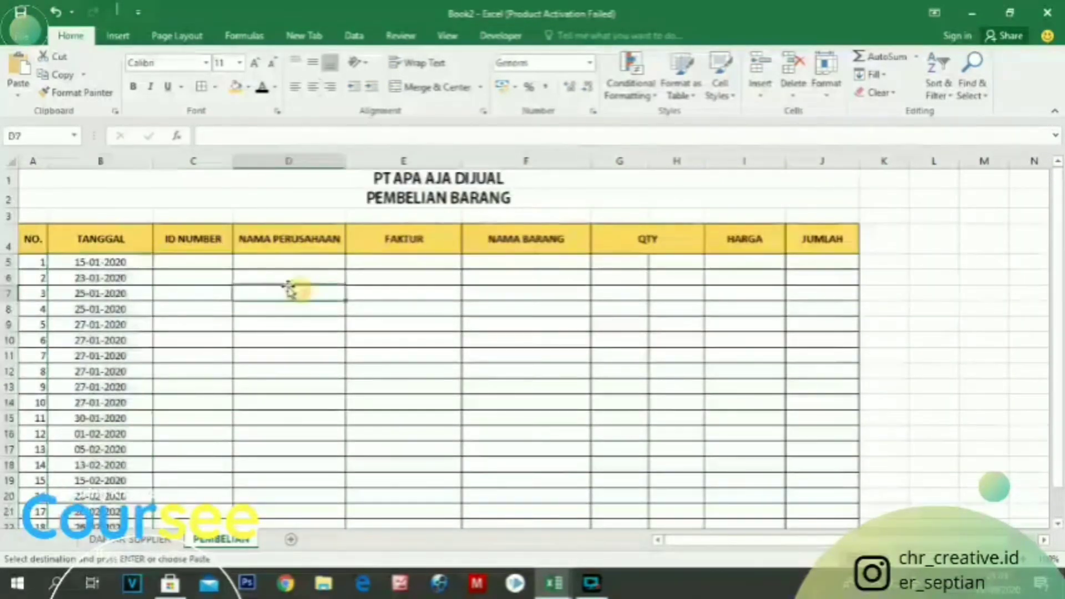
{"action": "left_click", "coordinate": [191, 262]}
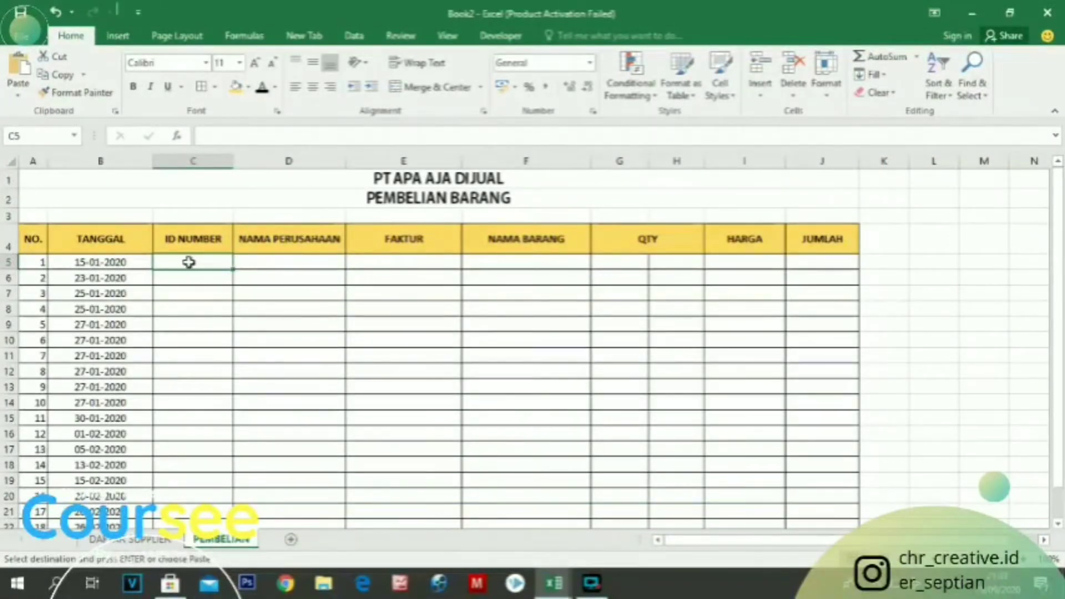
{"action": "left_click", "coordinate": [591, 582]}
{"action": "left_click", "coordinate": [572, 409]}
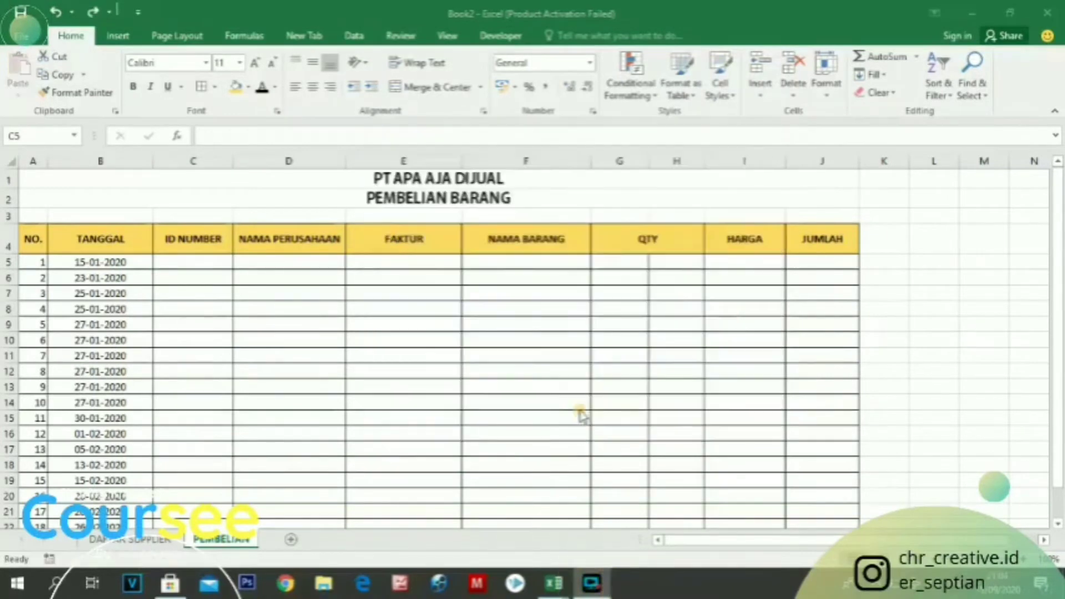
{"action": "left_click", "coordinate": [285, 263]}
{"action": "left_click_drag", "start_coordinate": [173, 261], "coordinate": [272, 258]}
{"action": "left_click", "coordinate": [273, 309]}
{"action": "left_click", "coordinate": [255, 262]}
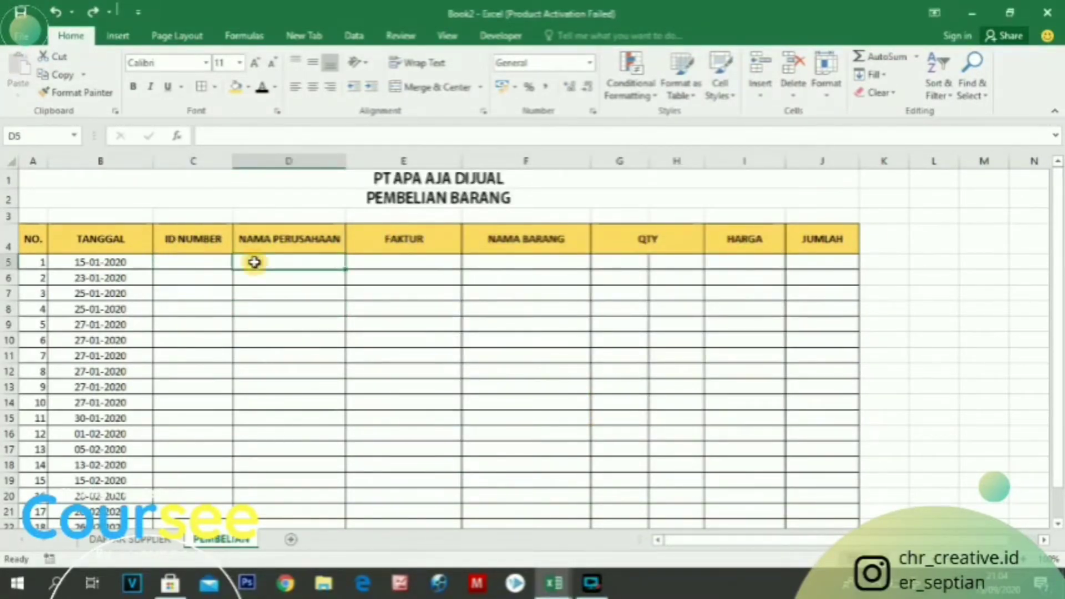
{"action": "type", "text": "=VL"}
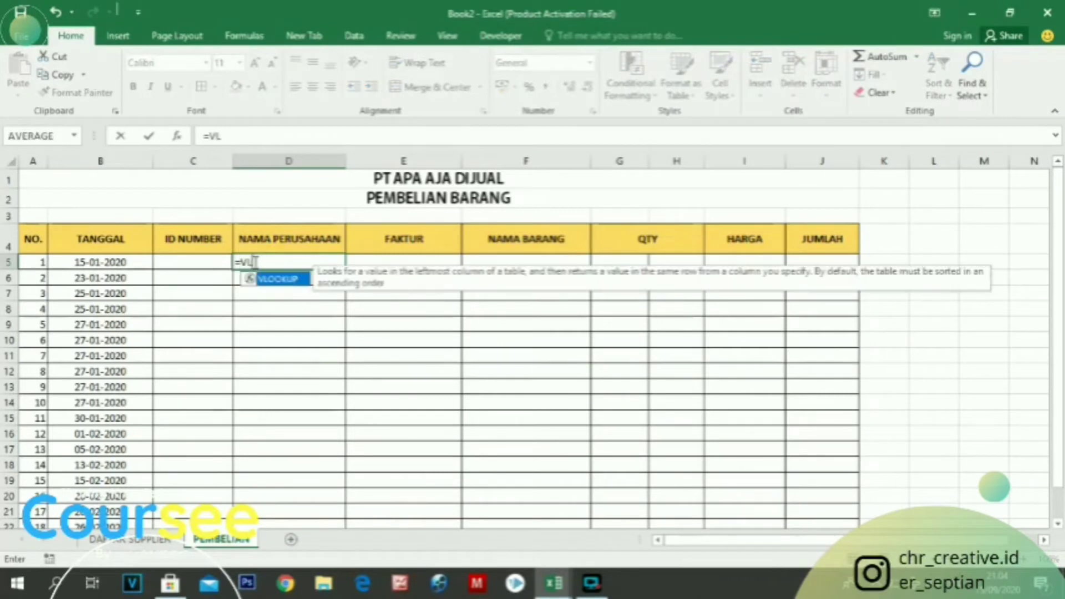
{"action": "type", "text": "OOKUP("}
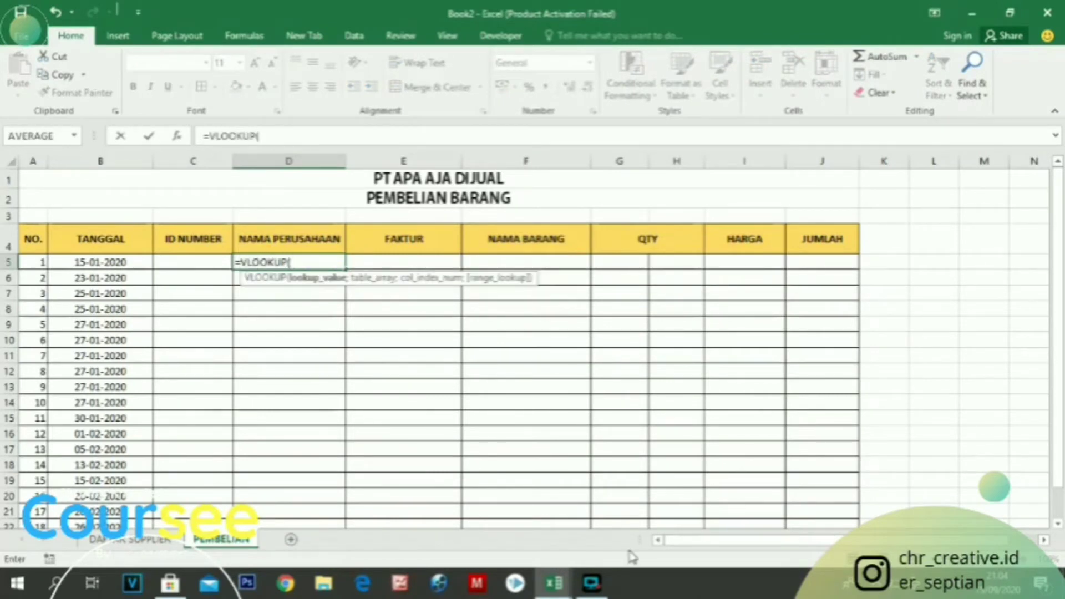
{"action": "left_click", "coordinate": [592, 582]}
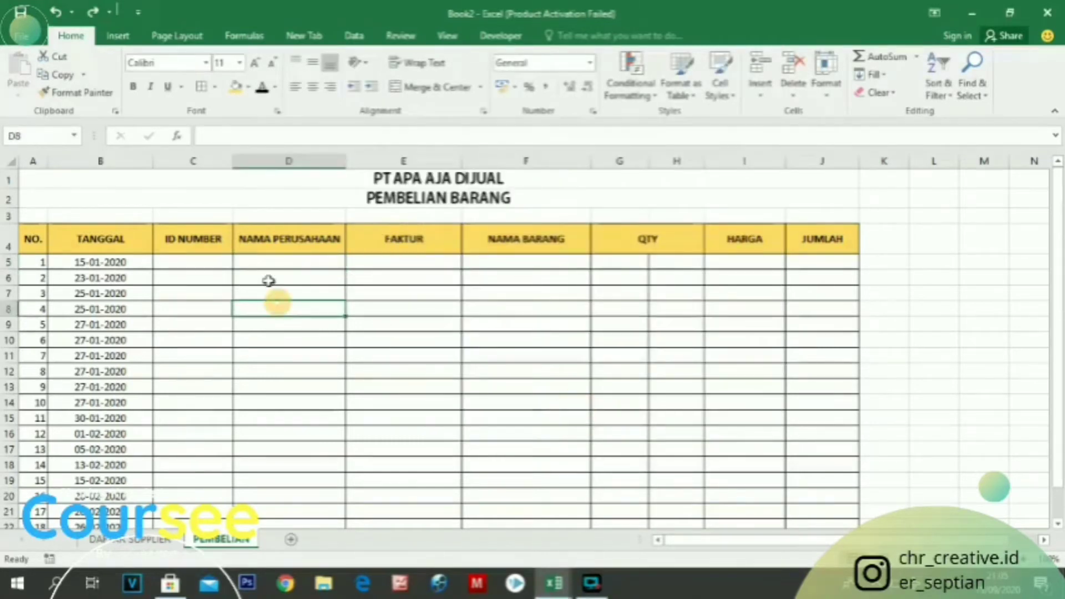
Start a VLOOKUP formula in NAMA PERUSAHAAN cell D5 with ID NUMBER cell C5 as the lookup value
{"action": "left_click", "coordinate": [204, 248]}
{"action": "left_click", "coordinate": [268, 261]}
{"action": "type", "text": "=VLOO"}
{"action": "key", "text": "Tab"}
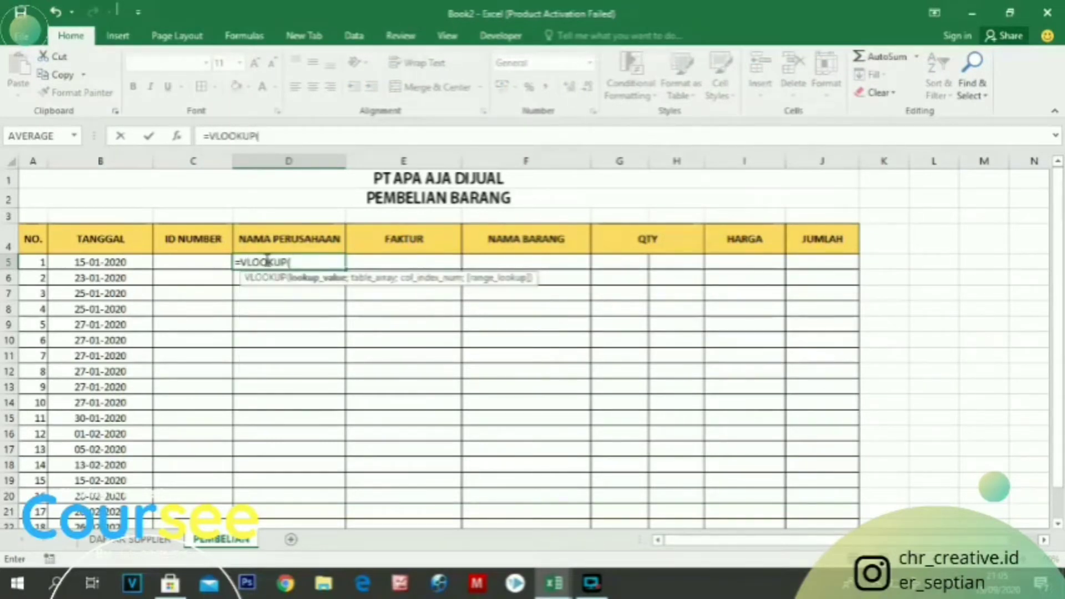
{"action": "left_click", "coordinate": [187, 261]}
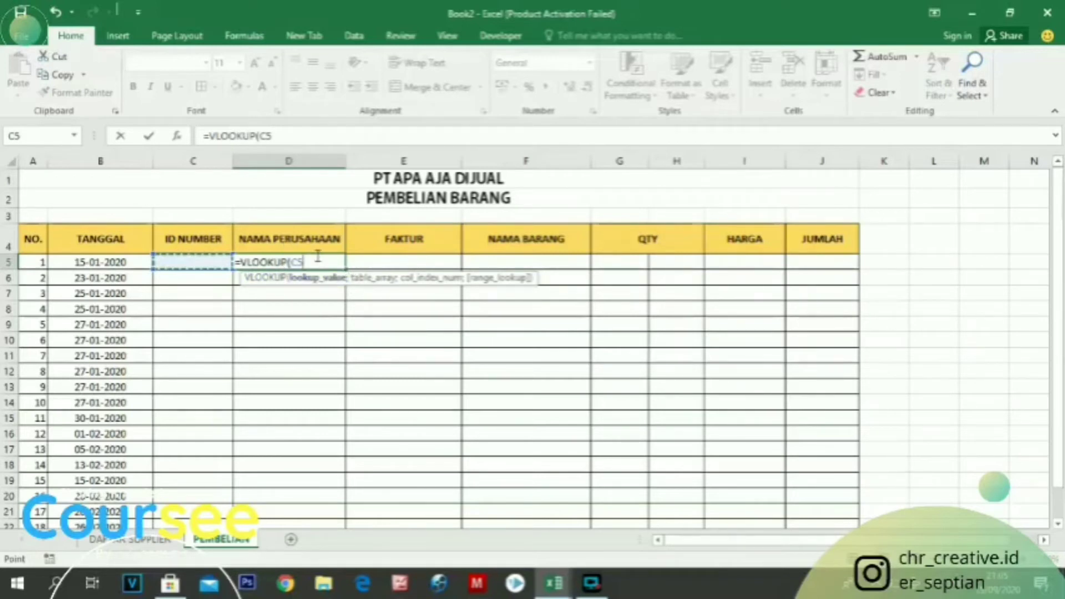
{"action": "type", "text": ";"}
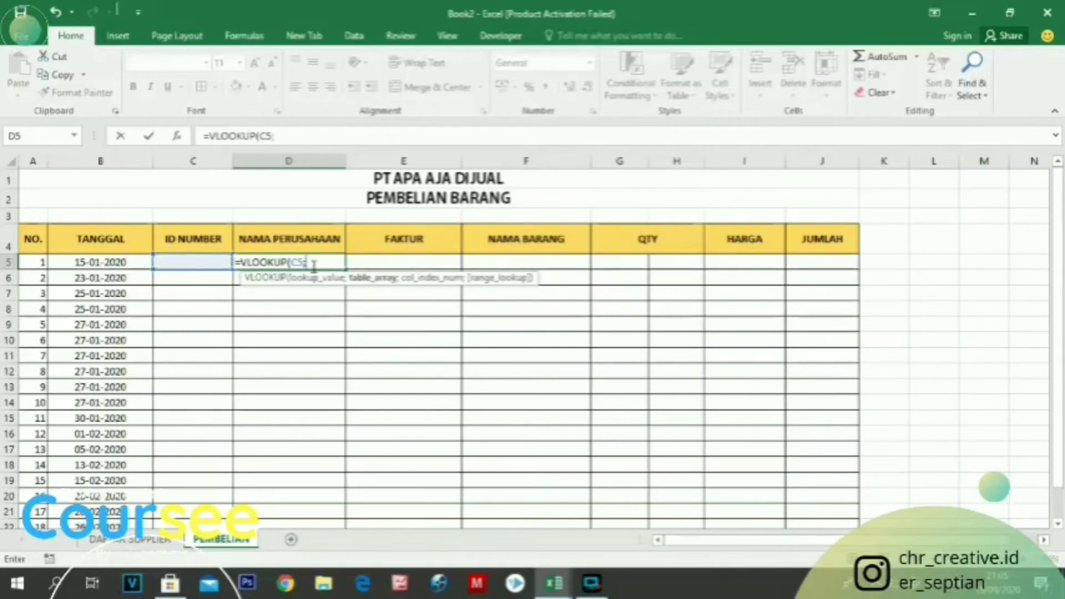
Add the DAFTAR SUPPLIER range B7:C16 as the formula's table array, locked as absolute reference $B$7:$C$16
{"action": "left_click", "coordinate": [129, 539]}
{"action": "left_click_drag", "start_coordinate": [90, 287], "coordinate": [240, 441]}
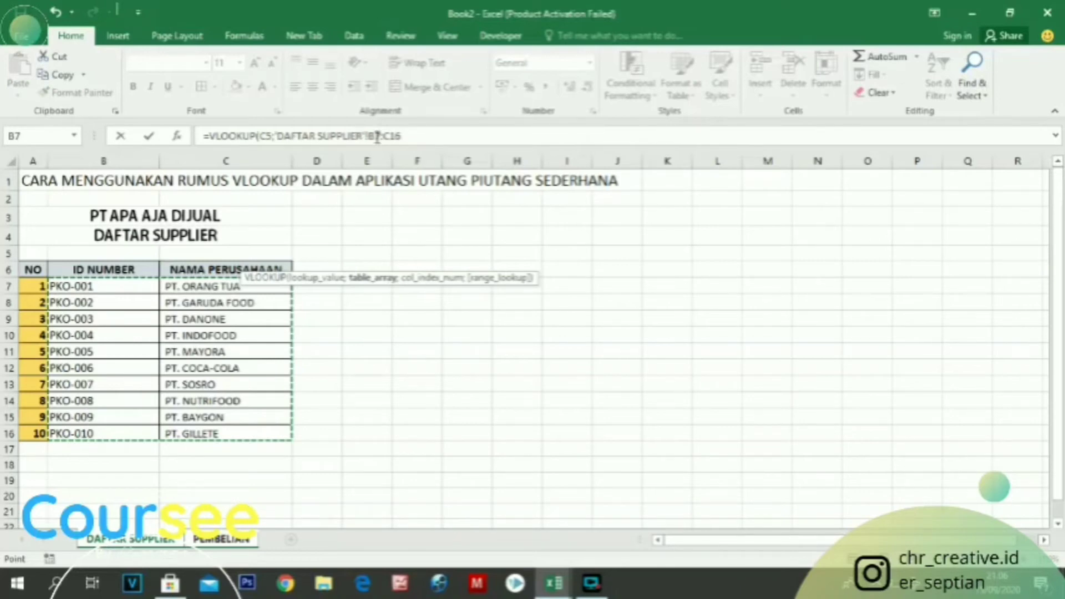
{"action": "left_click", "coordinate": [377, 136]}
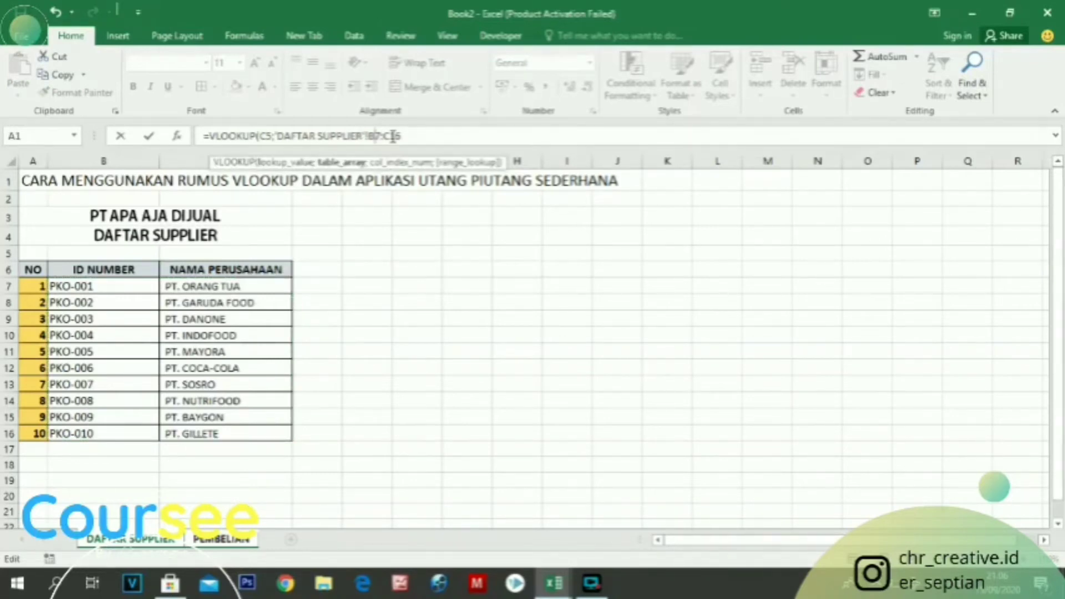
{"action": "key", "text": "F4"}
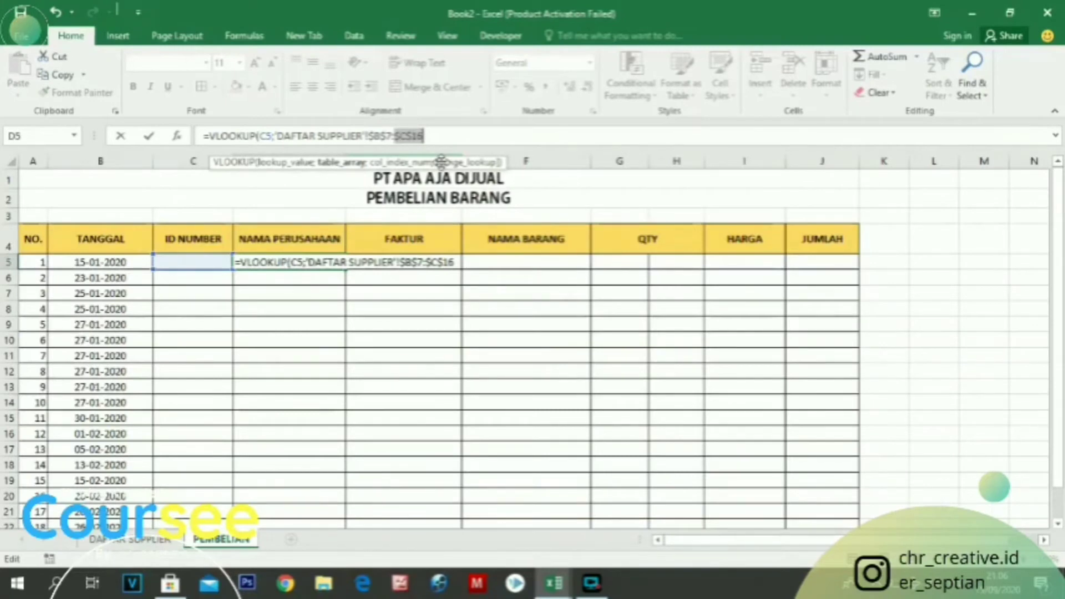
{"action": "left_click", "coordinate": [454, 261]}
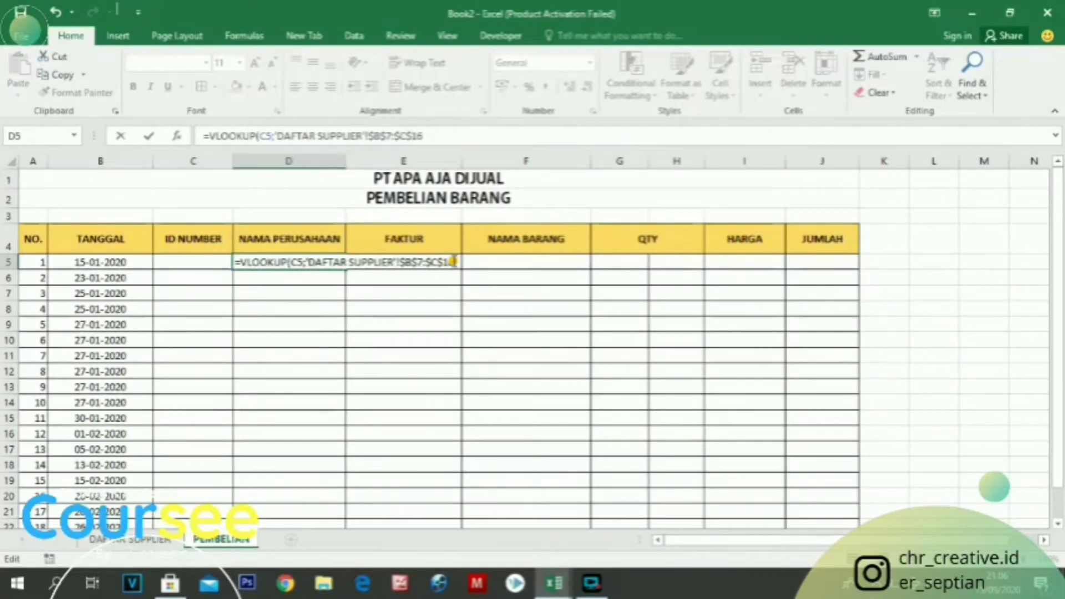
{"action": "type", "text": ";"}
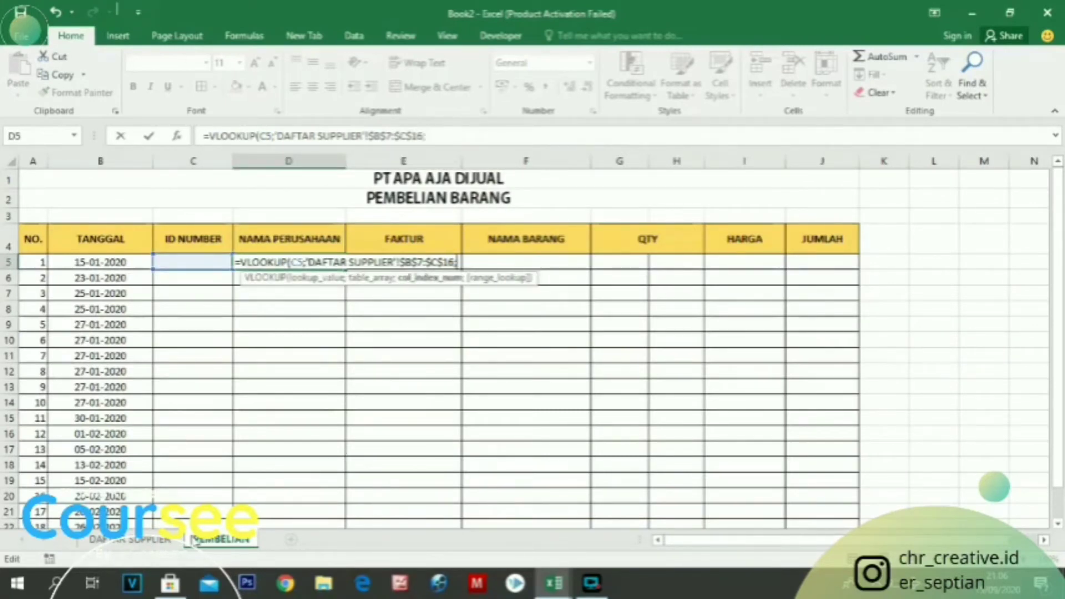
Complete the D5 VLOOKUP formula with column index 2 and range lookup 0
{"action": "left_click", "coordinate": [130, 539]}
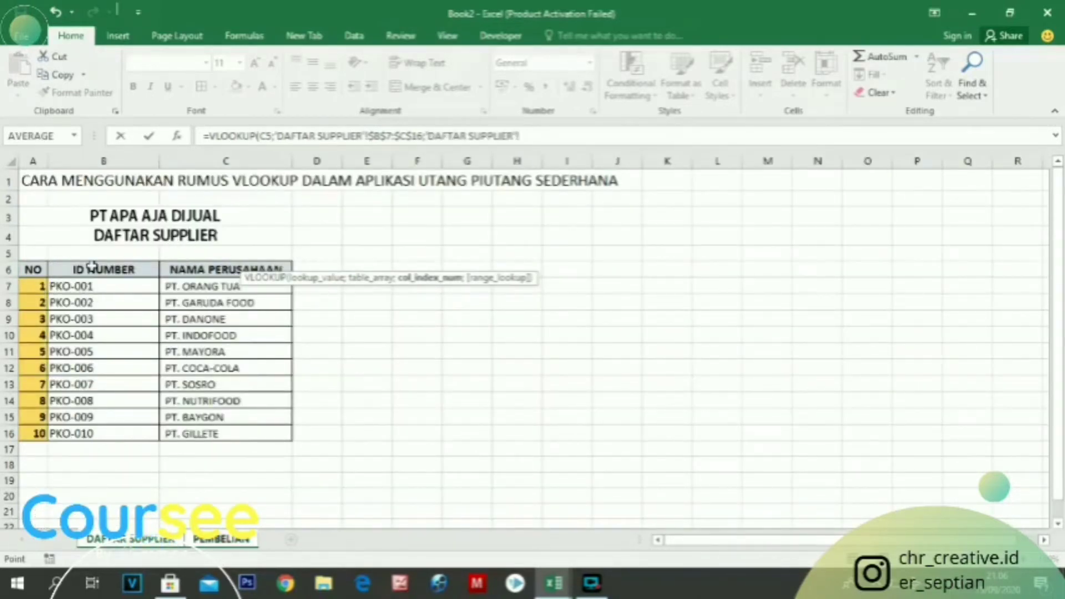
{"action": "left_click", "coordinate": [220, 539]}
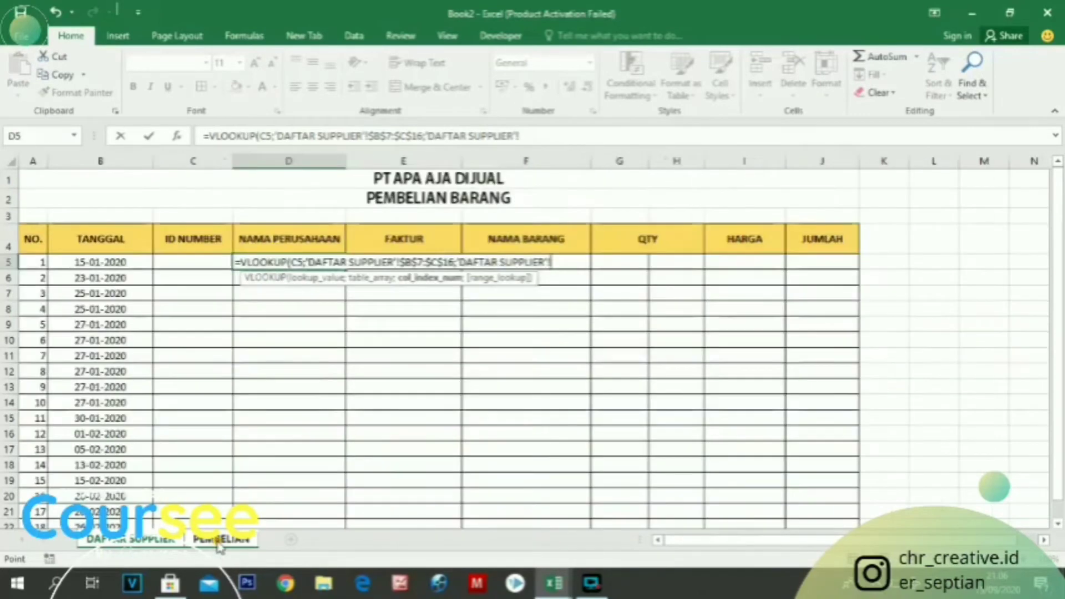
{"action": "key", "text": "BackSpace"}
{"action": "key", "text": "BackSpace"}
{"action": "key", "text": "BackSpace"}
{"action": "key", "text": "BackSpace"}
{"action": "key", "text": "BackSpace"}
{"action": "key", "text": "BackSpace"}
{"action": "key", "text": "BackSpace"}
{"action": "key", "text": "BackSpace"}
{"action": "key", "text": "BackSpace"}
{"action": "key", "text": "BackSpace"}
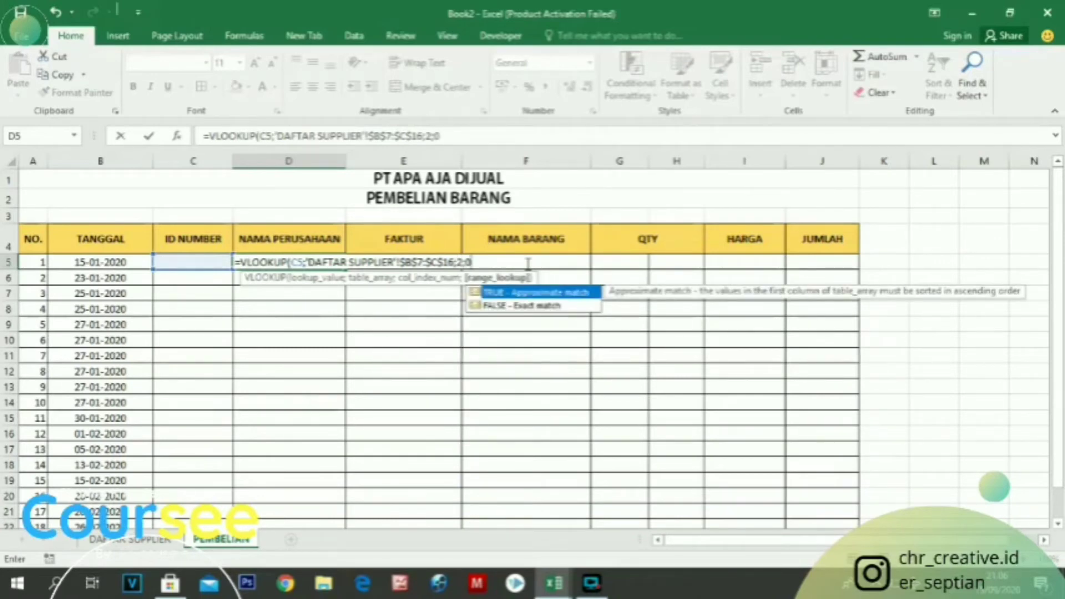
{"action": "type", "text": ")"}
{"action": "left_click", "coordinate": [196, 260]}
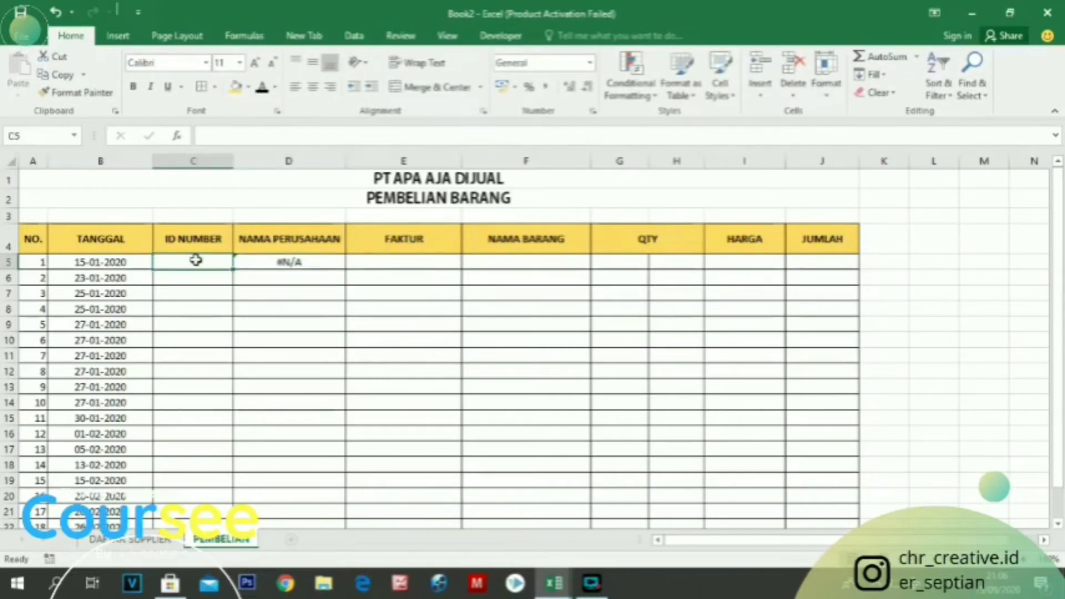
Check the supplier ID numbers on the DAFTAR SUPPLIER sheet and return to cell C5 on the PEMBELIAN sheet
{"action": "left_click", "coordinate": [308, 263]}
{"action": "left_click", "coordinate": [177, 263]}
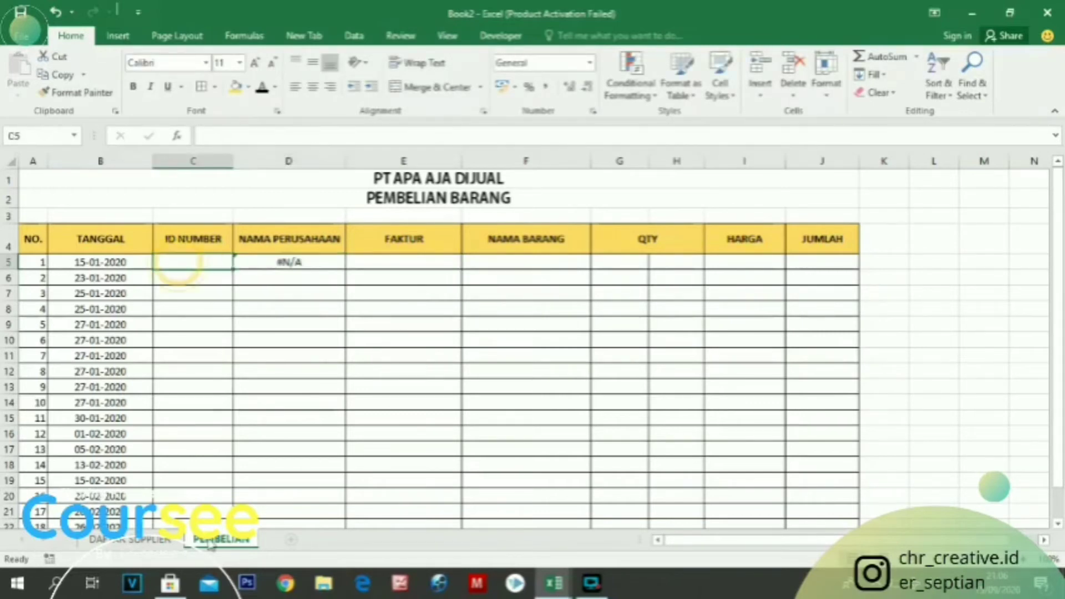
{"action": "left_click", "coordinate": [133, 539]}
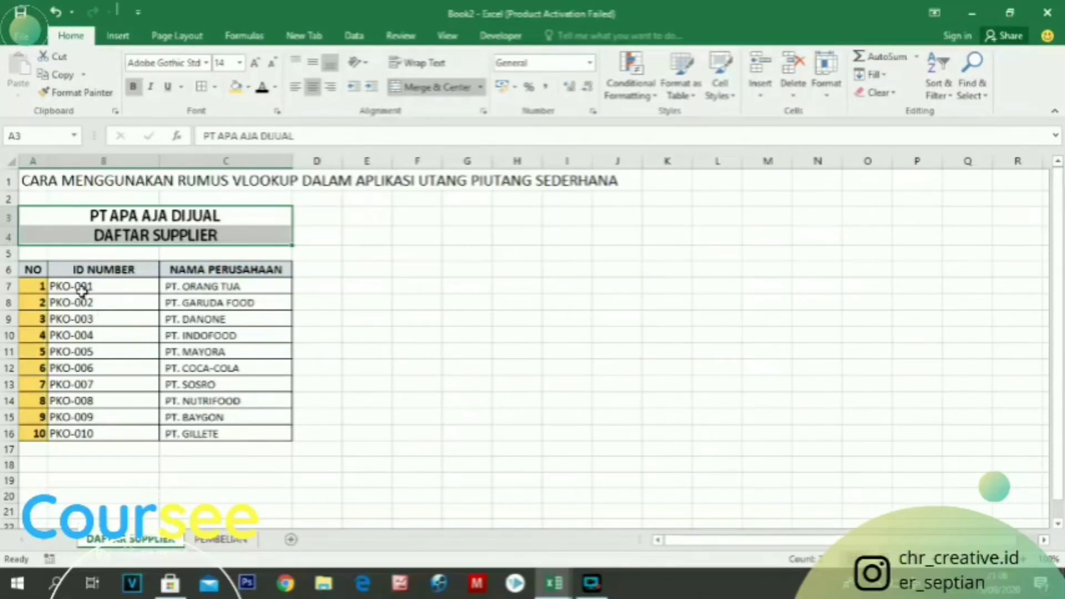
{"action": "left_click", "coordinate": [220, 539]}
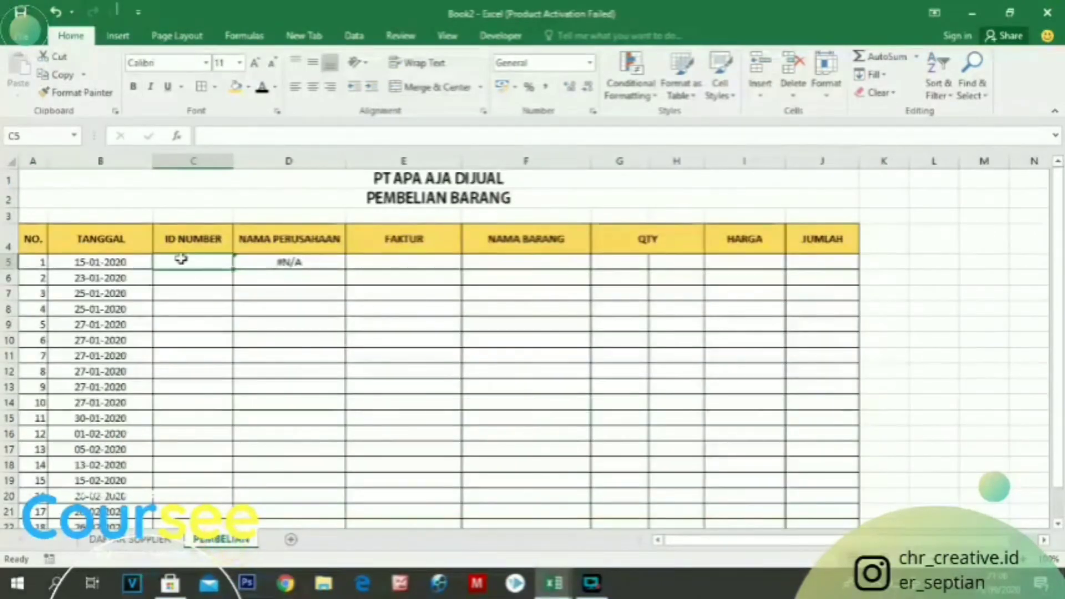
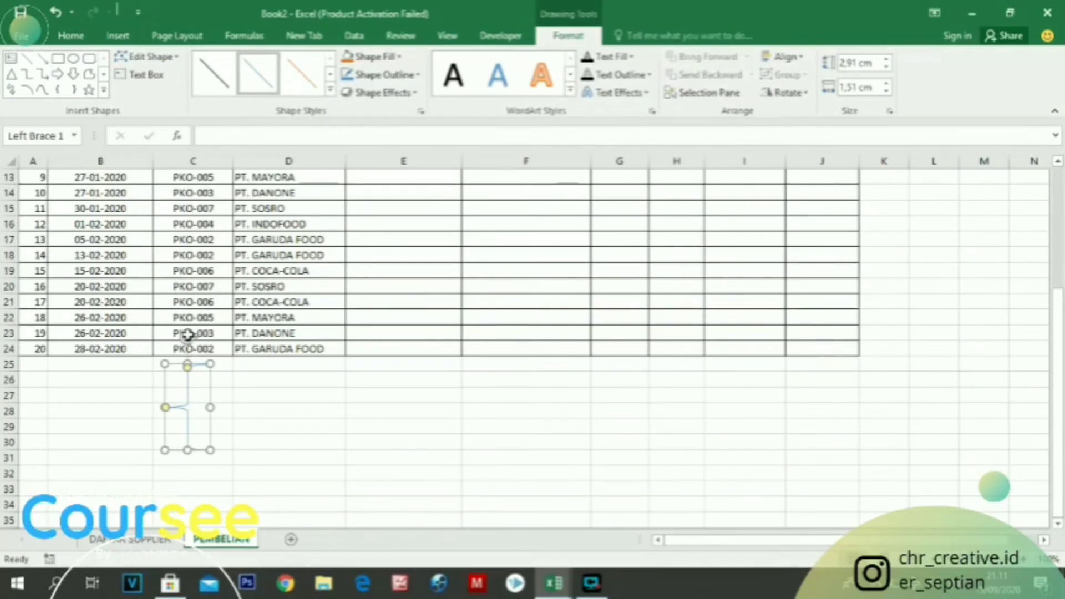
Rotate the left brace so its tip points down, place it beneath columns C and D, and apply the black outline style
{"action": "left_click_drag", "start_coordinate": [188, 335], "coordinate": [109, 423]}
{"action": "left_click_drag", "start_coordinate": [197, 411], "coordinate": [238, 391]}
{"action": "left_click", "coordinate": [213, 95]}
{"action": "left_click", "coordinate": [249, 444]}
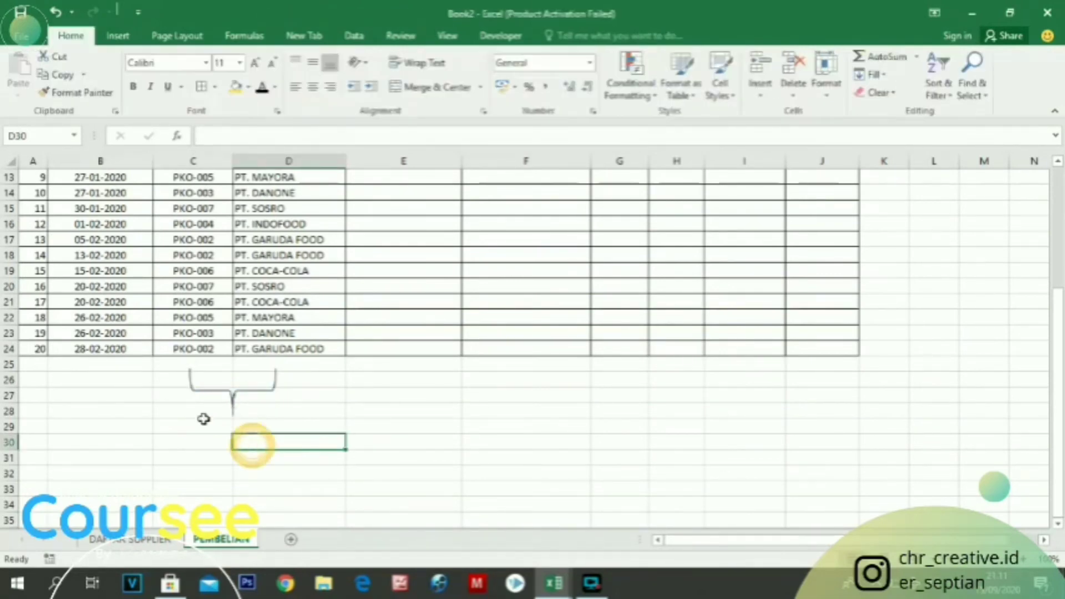
Merge and center cells C29:D29 beneath the brace
{"action": "left_click", "coordinate": [211, 425]}
{"action": "left_click_drag", "start_coordinate": [211, 425], "coordinate": [290, 426]}
{"action": "left_click", "coordinate": [413, 87]}
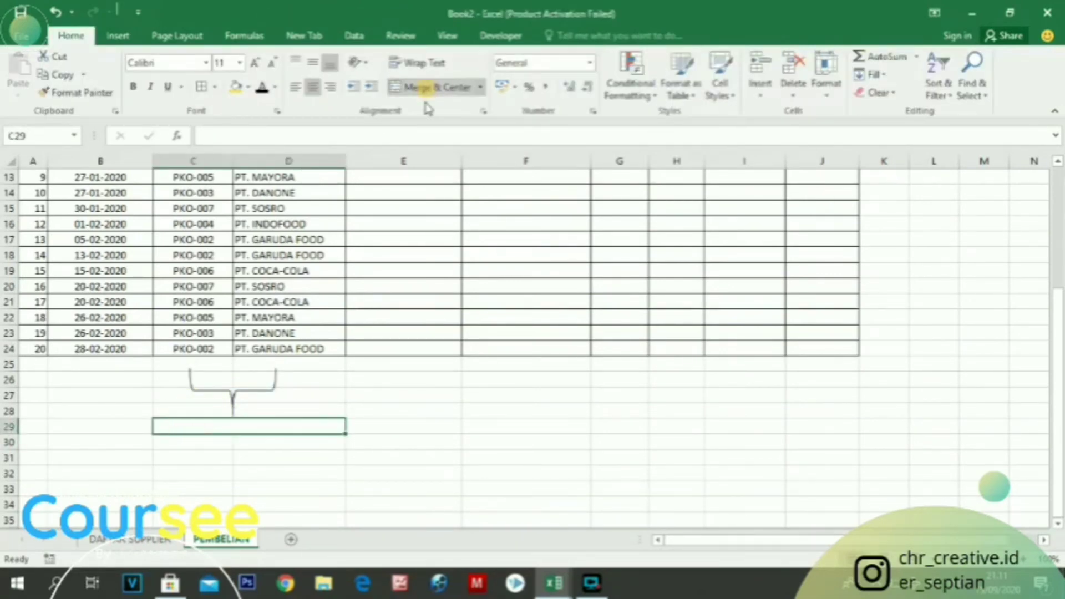
Start a formula note as plain text in merged cell C29 with '=VLOOKUP(D5;
{"action": "type", "text": "'"}
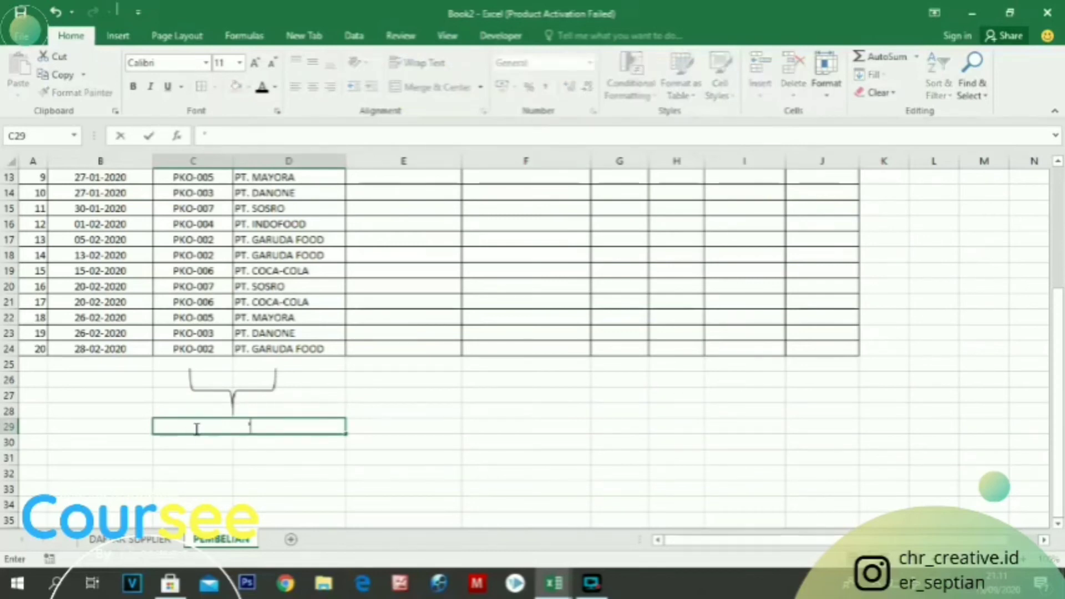
{"action": "type", "text": "=VLOO"}
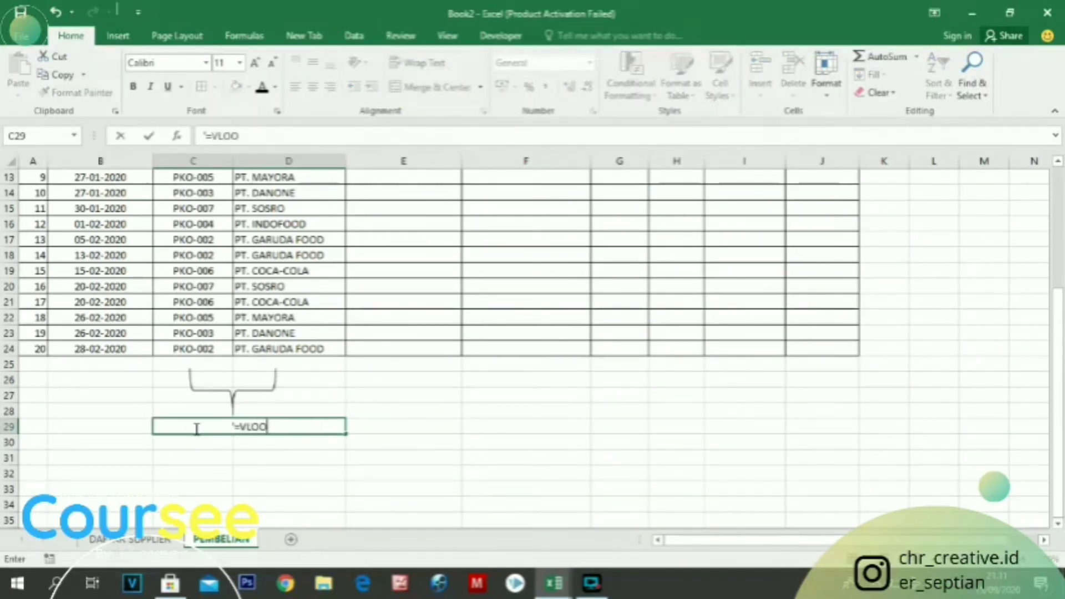
{"action": "type", "text": "KUP("}
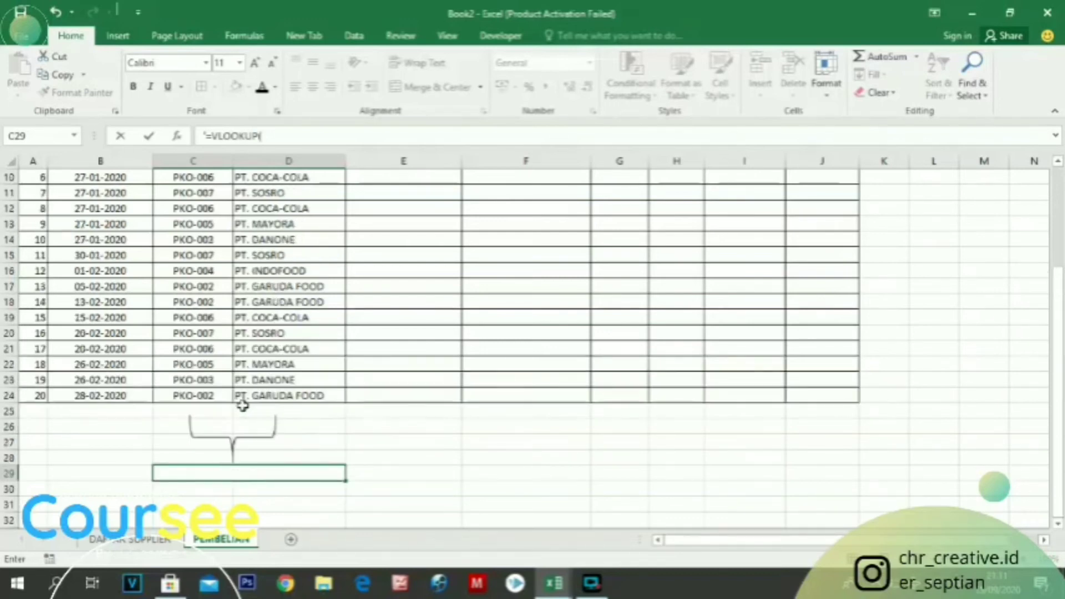
{"action": "type", "text": "D5"}
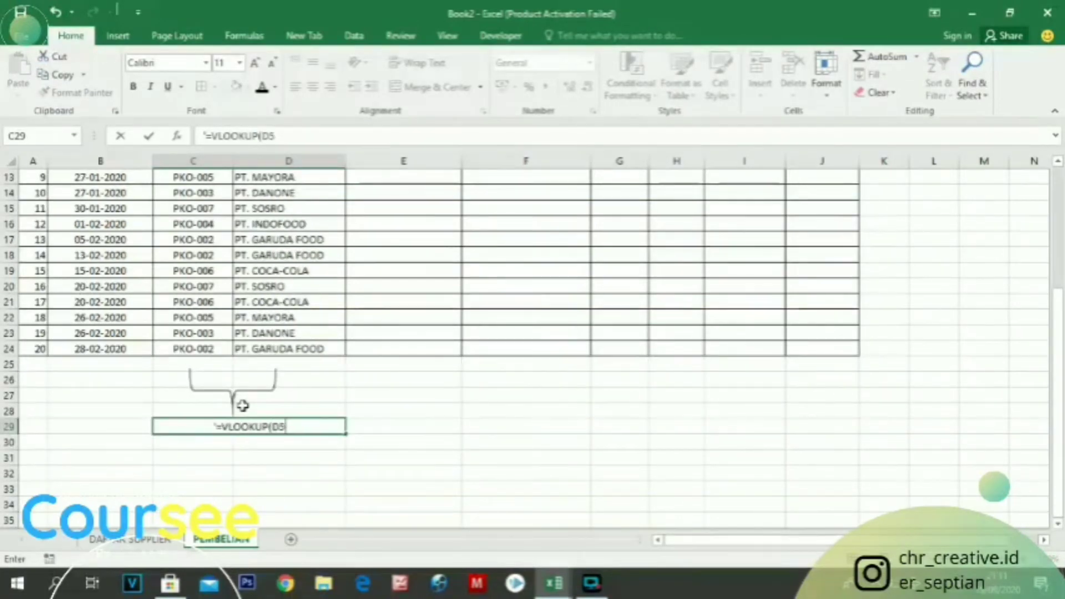
{"action": "type", "text": ";"}
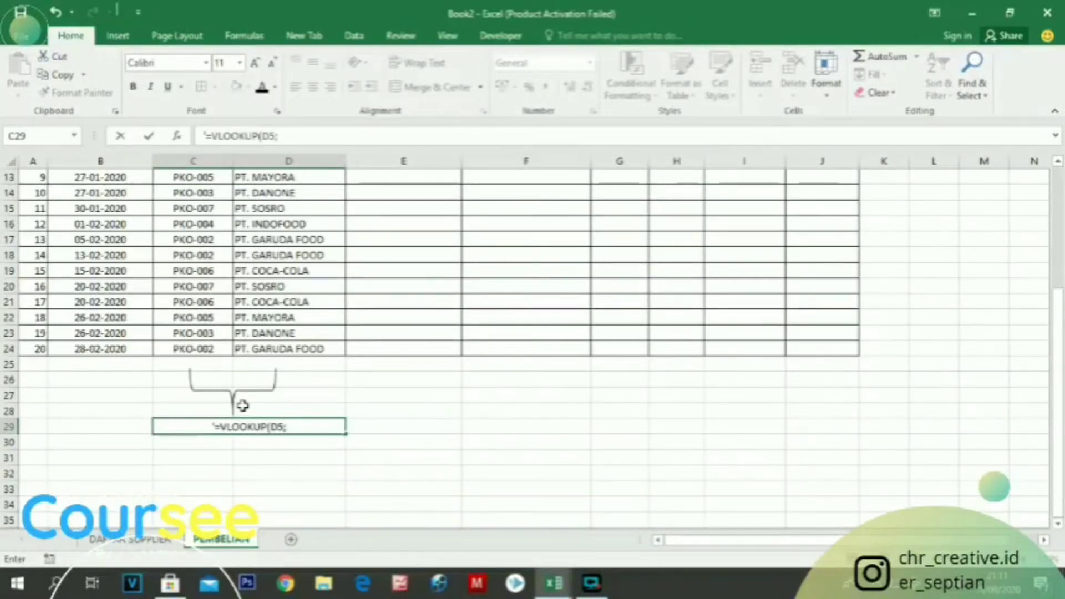
Check the supplier sheet's name and append 'DAFTAR SUPPLIER'; to the formula note in C29
{"action": "left_click", "coordinate": [132, 541]}
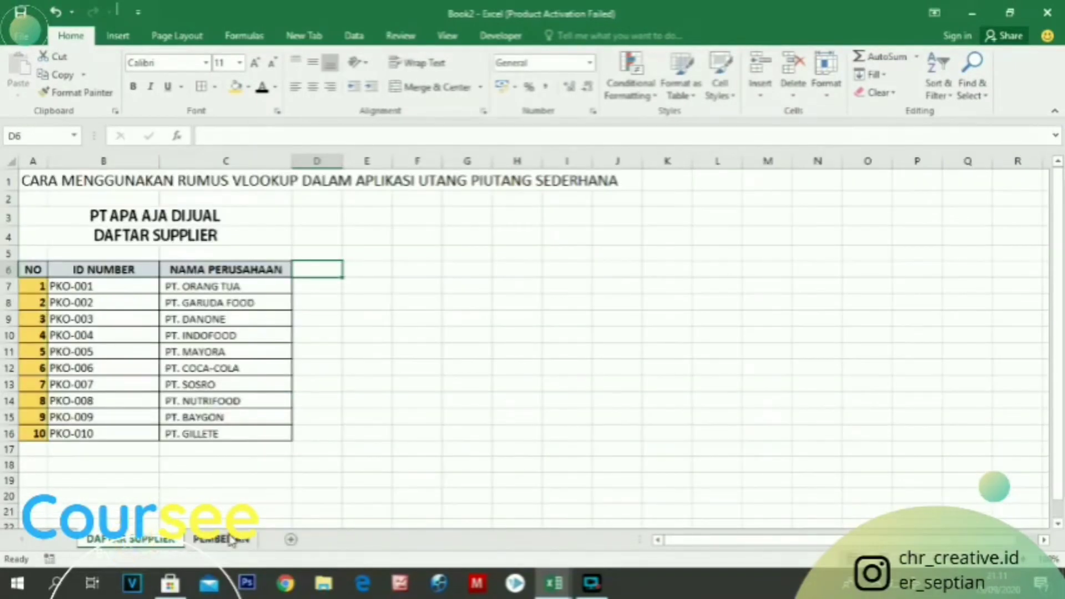
{"action": "left_click", "coordinate": [221, 539]}
{"action": "double_click", "coordinate": [303, 426]}
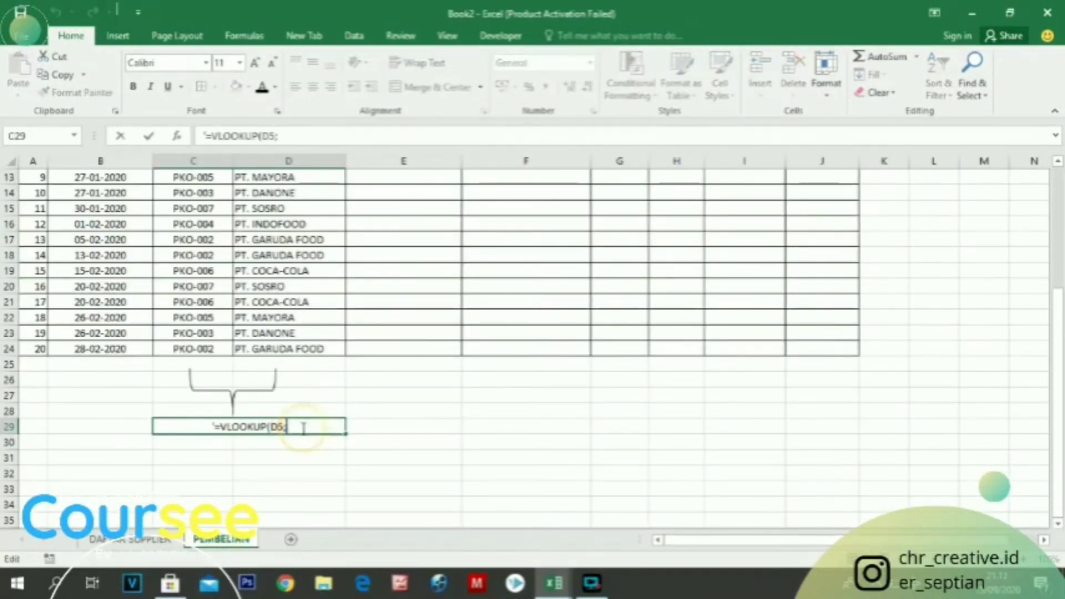
{"action": "type", "text": "'DAF"}
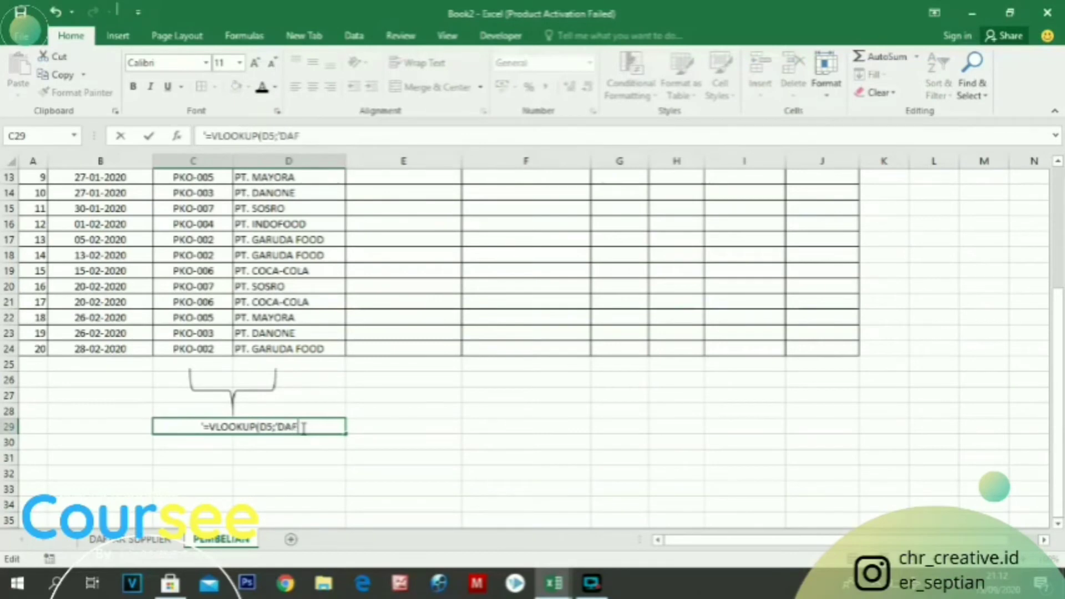
{"action": "type", "text": "TAR SUPPLIER"}
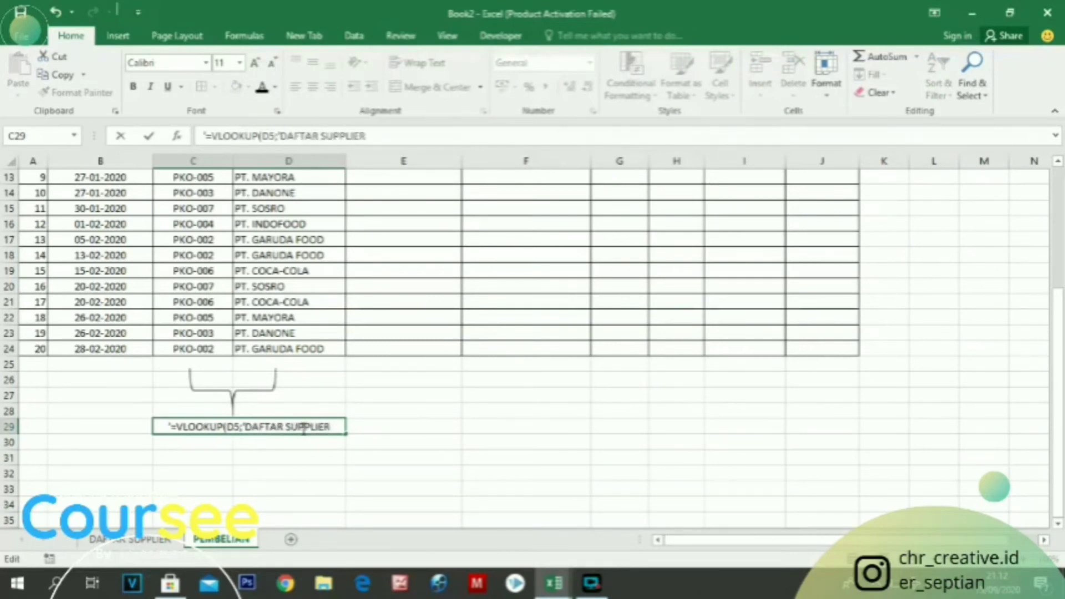
{"action": "type", "text": "';"}
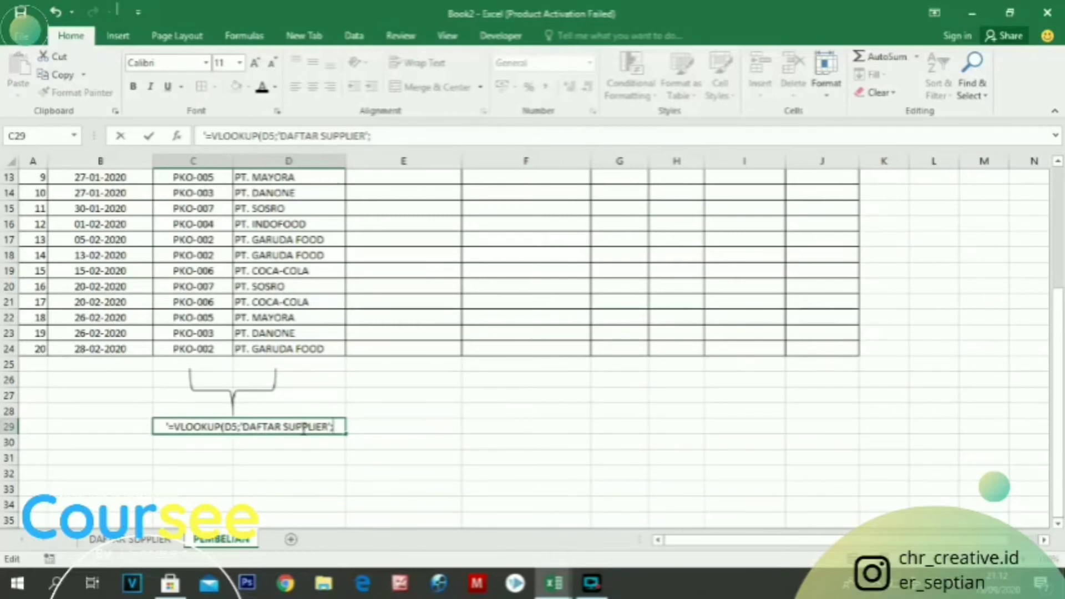
Look up the first cell of the supplier data on DAFTAR SUPPLIER and append B7: to the C29 formula note
{"action": "left_click", "coordinate": [153, 543]}
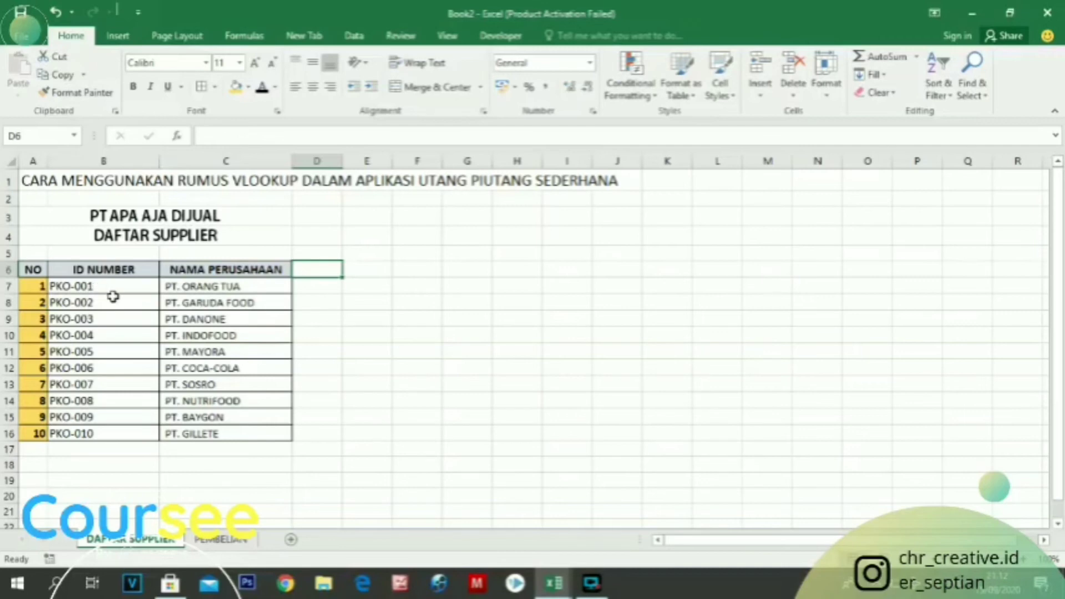
{"action": "left_click", "coordinate": [220, 537]}
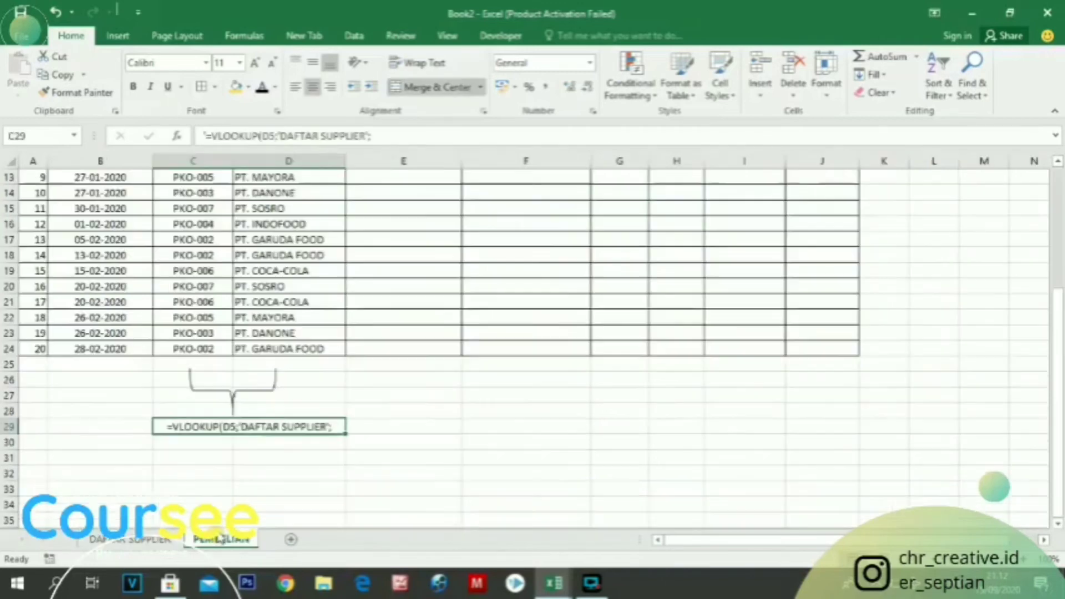
{"action": "double_click", "coordinate": [335, 426]}
{"action": "type", "text": "B7"}
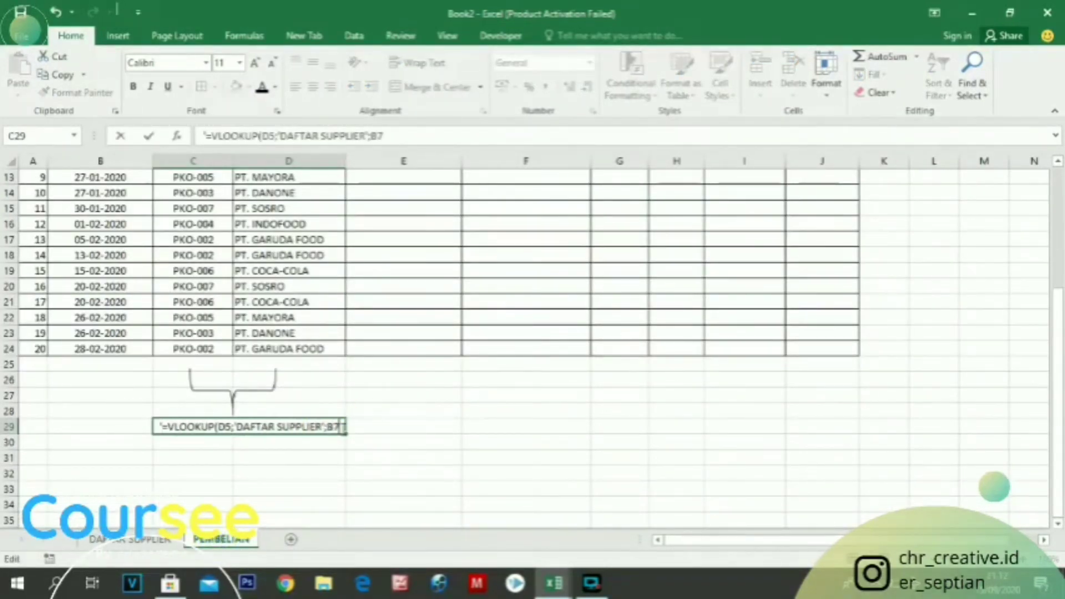
{"action": "type", "text": ":"}
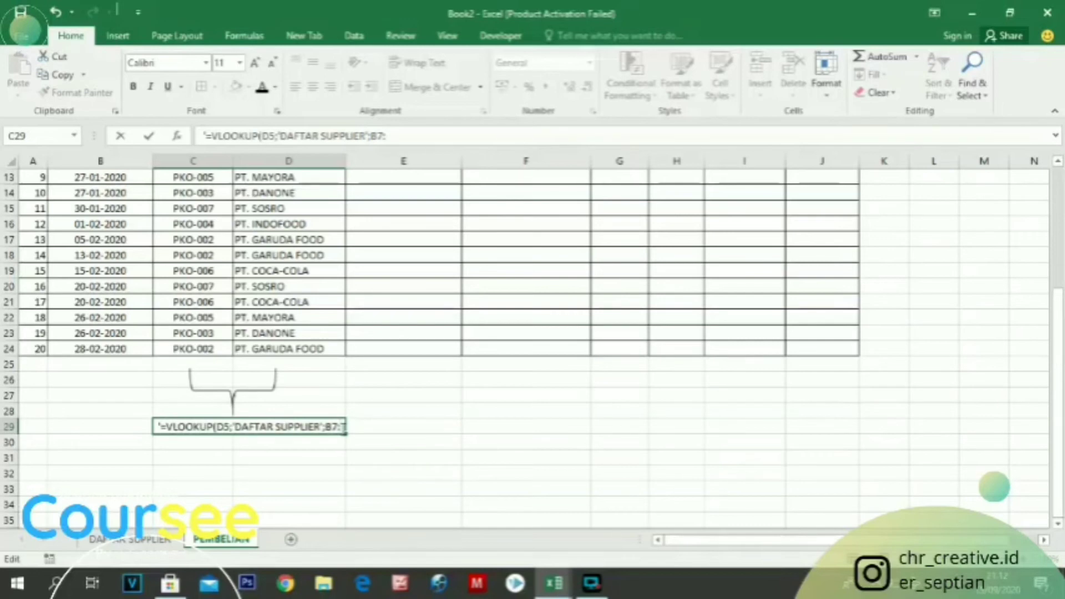
Look up the last cell of the supplier data on DAFTAR SUPPLIER and append C16; to the C29 formula note
{"action": "left_click", "coordinate": [131, 539]}
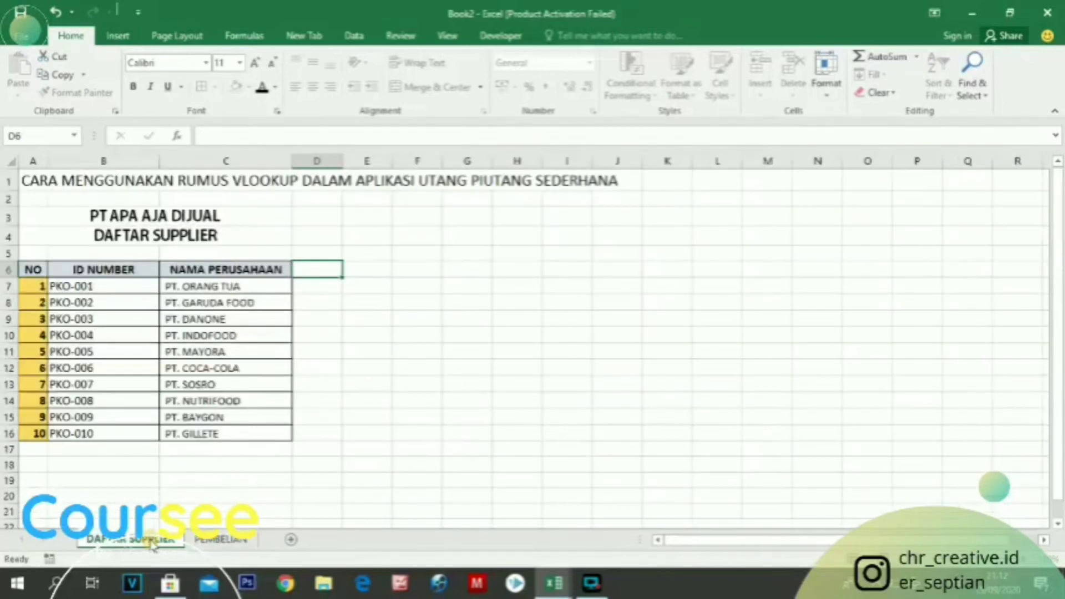
{"action": "left_click", "coordinate": [210, 541]}
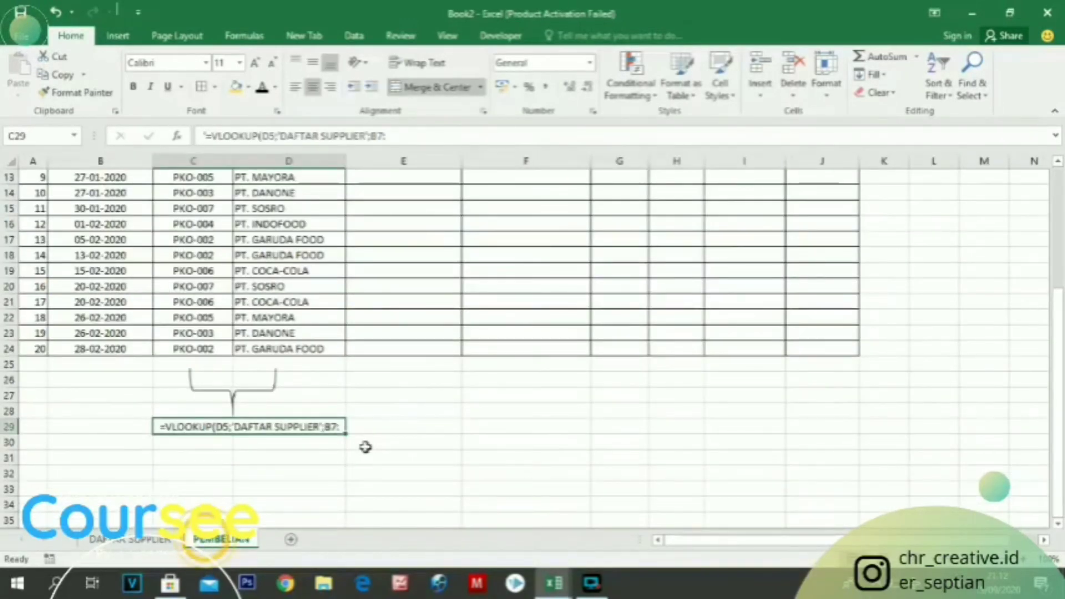
{"action": "type", "text": "C16"}
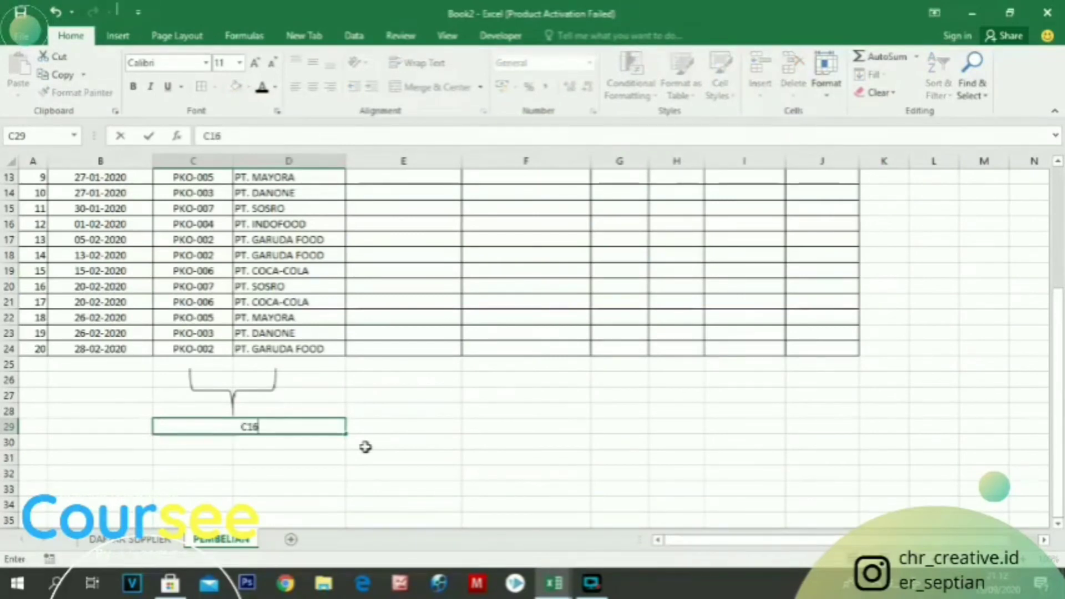
{"action": "key", "text": "Escape"}
{"action": "double_click", "coordinate": [344, 427]}
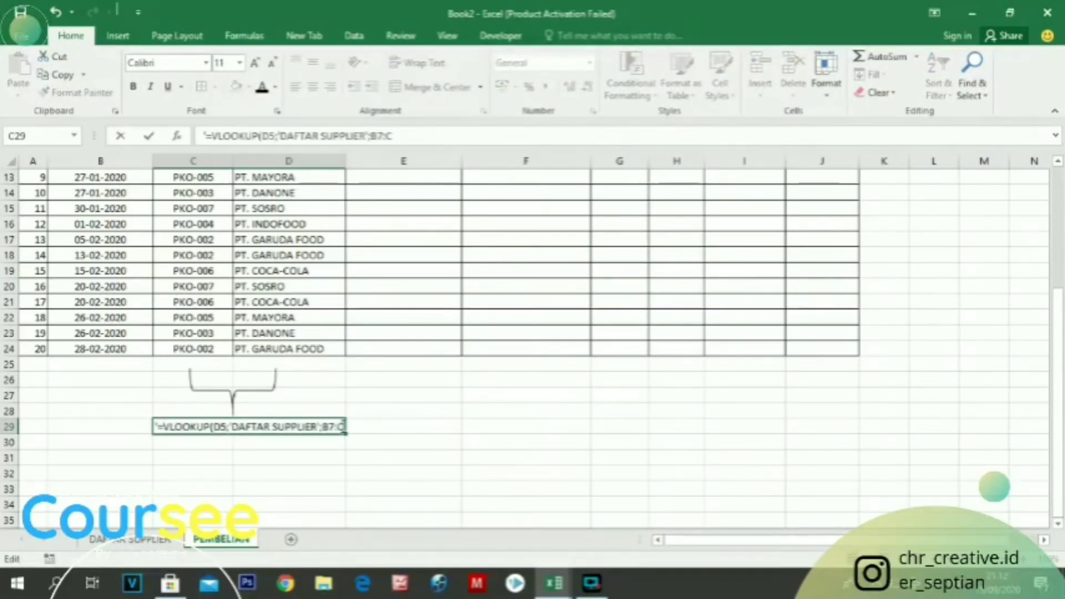
{"action": "type", "text": "16"}
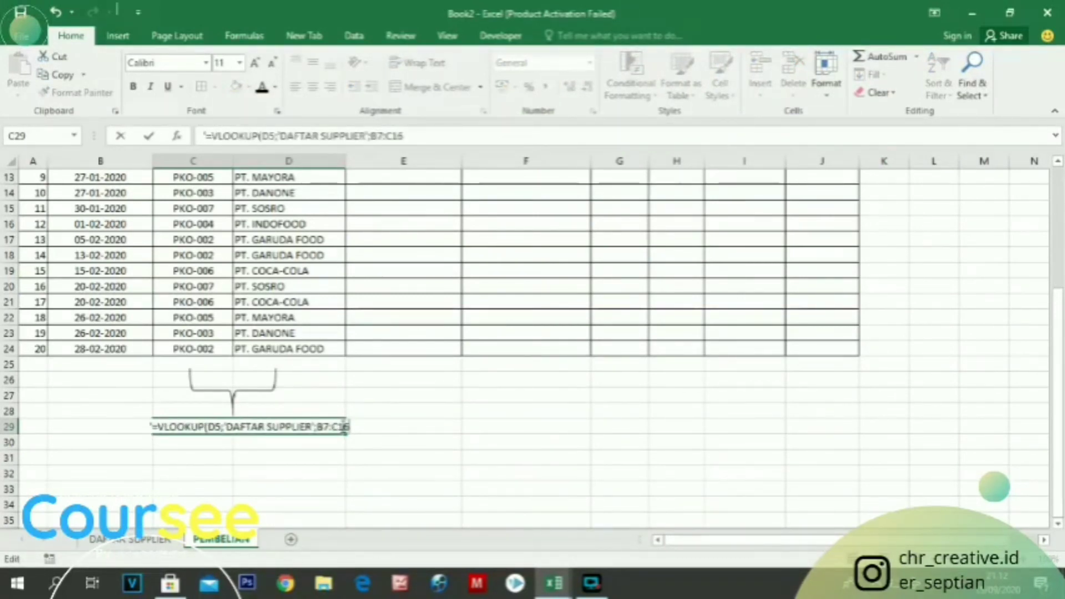
{"action": "type", "text": ";"}
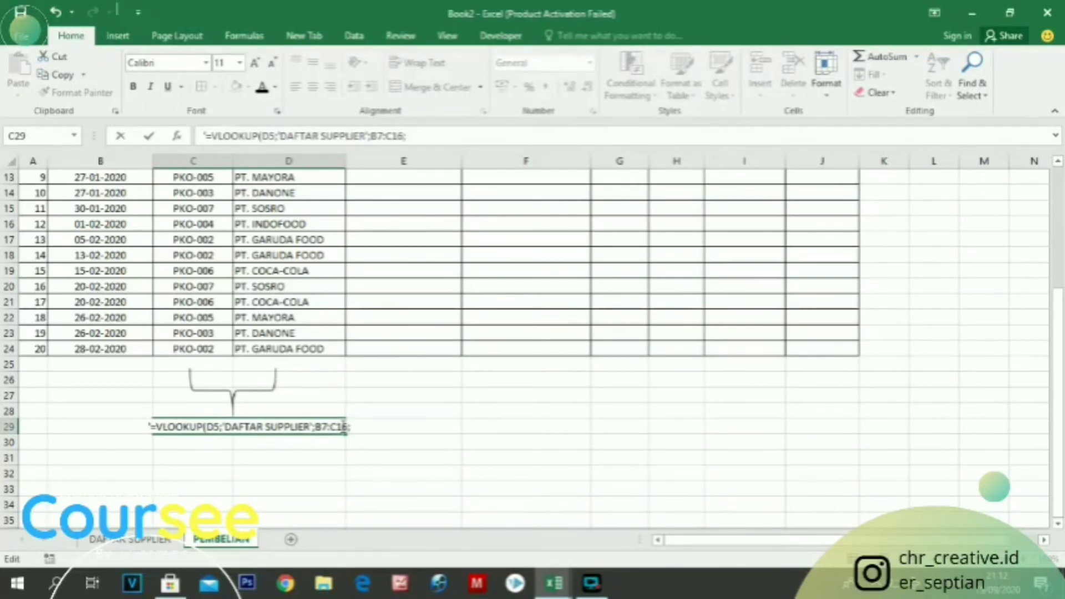
Check the company name column on DAFTAR SUPPLIER and finish the C29 formula note with 2;0)
{"action": "left_click", "coordinate": [133, 538]}
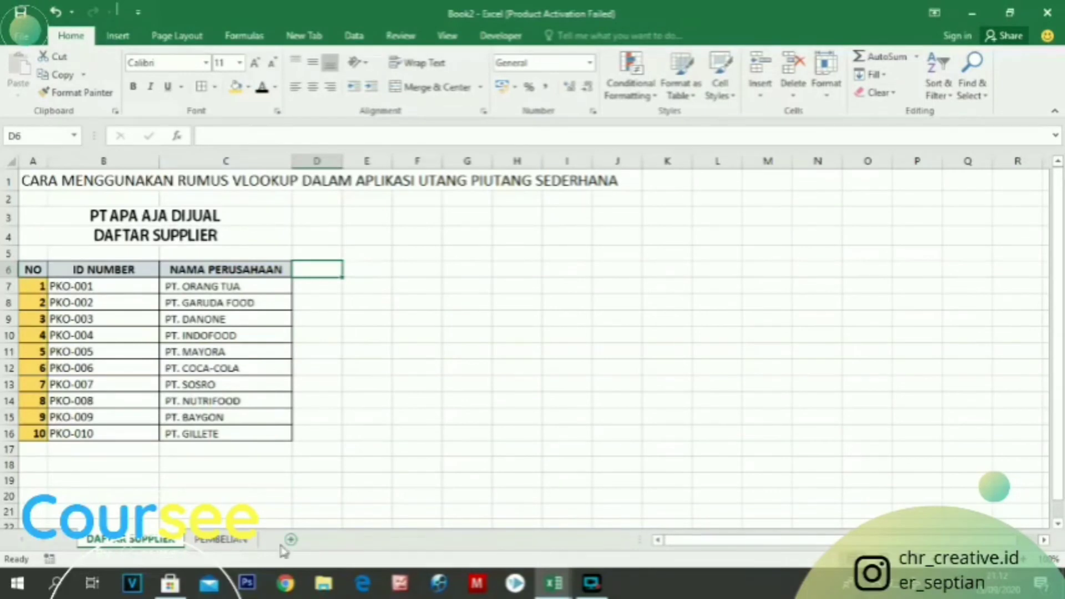
{"action": "left_click", "coordinate": [221, 539]}
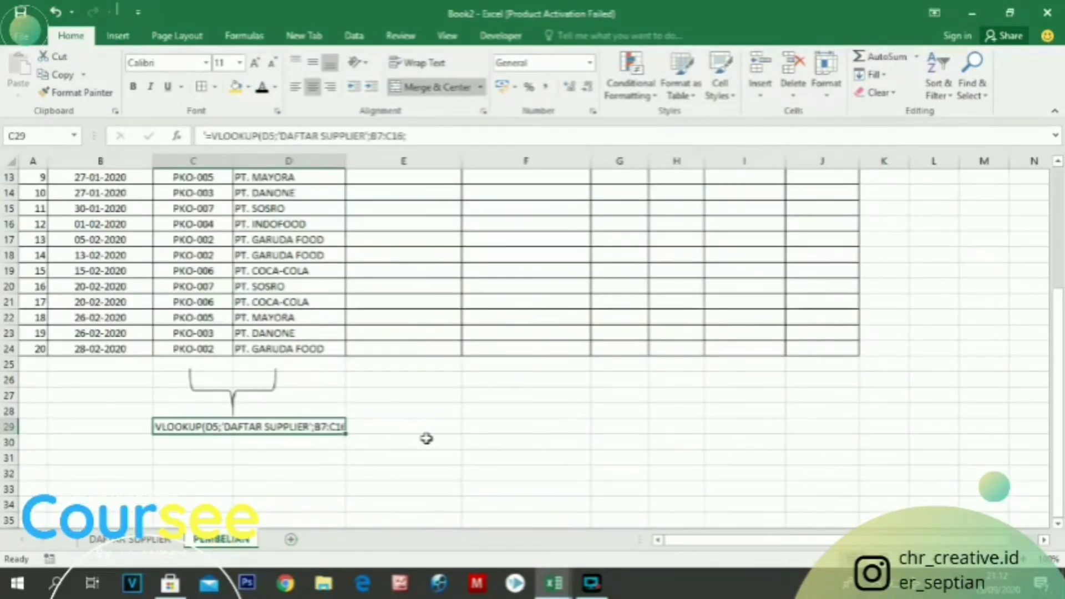
{"action": "key", "text": "F2"}
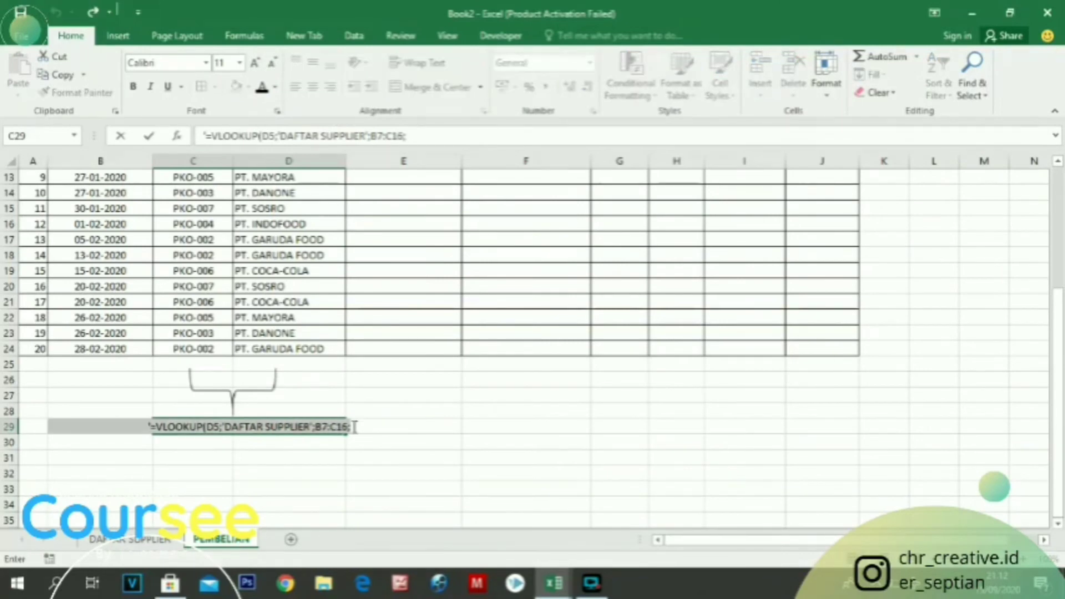
{"action": "left_click", "coordinate": [354, 427]}
{"action": "type", "text": "2"}
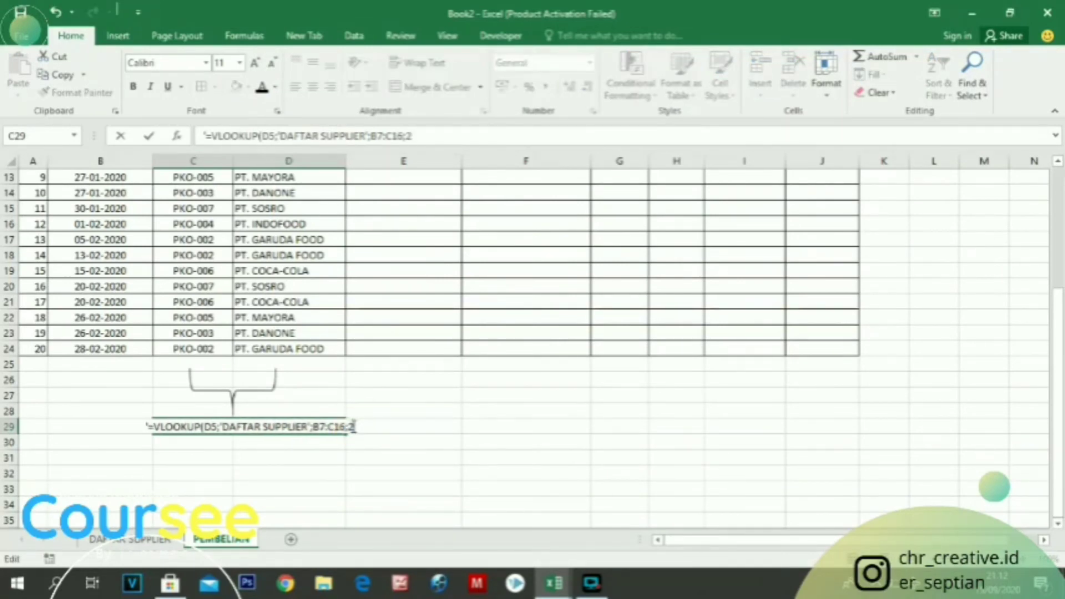
{"action": "type", "text": ";0)"}
Add dollar signs to the range in the C29 formula note so it reads $B$7:$C$16
{"action": "left_click", "coordinate": [308, 426]}
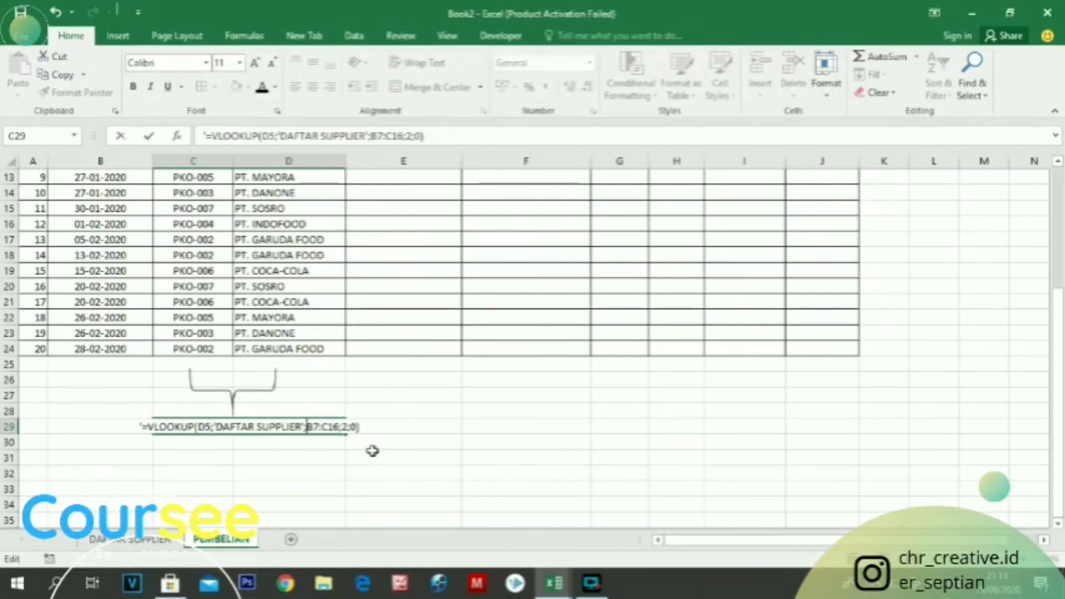
{"action": "type", "text": "$"}
{"action": "left_click", "coordinate": [319, 424]}
{"action": "type", "text": "$"}
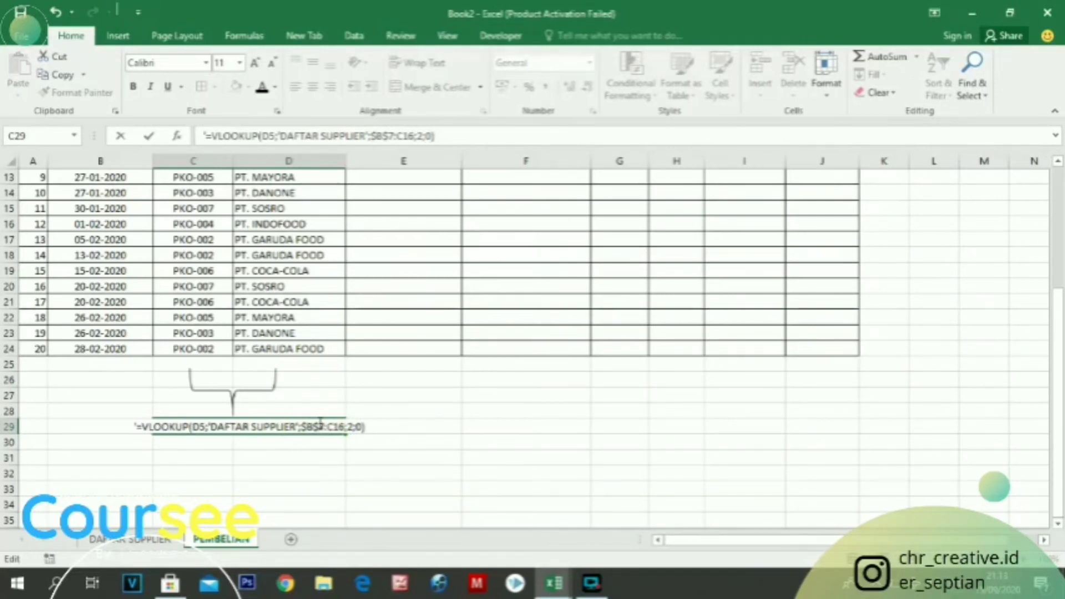
{"action": "left_click", "coordinate": [329, 427]}
{"action": "type", "text": "$"}
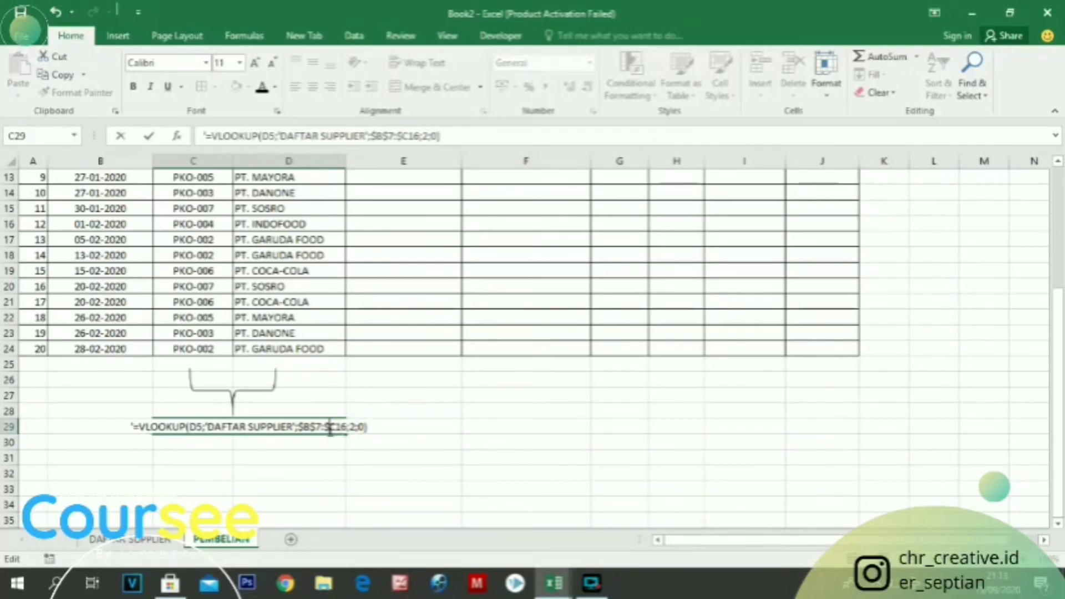
{"action": "left_click", "coordinate": [331, 427]}
{"action": "type", "text": "$"}
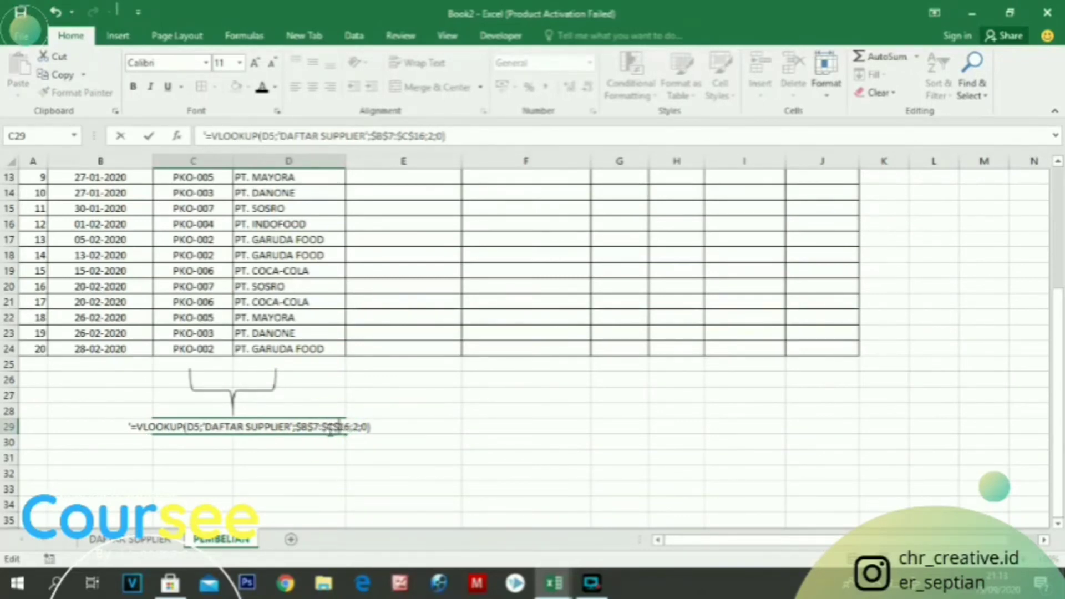
{"action": "key", "text": "Return"}
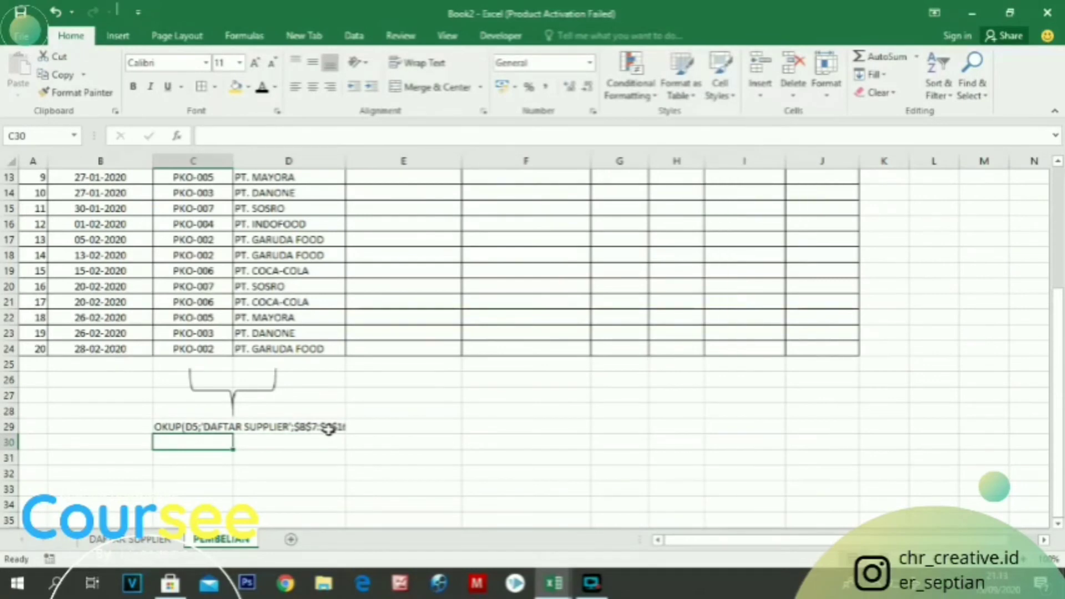
Widen column D so the whole formula note in merged cell C29 fits
{"action": "left_click_drag", "start_coordinate": [183, 427], "coordinate": [289, 427]}
{"action": "left_click", "coordinate": [436, 87]}
{"action": "left_click_drag", "start_coordinate": [345, 161], "coordinate": [397, 165]}
{"action": "left_click", "coordinate": [313, 473]}
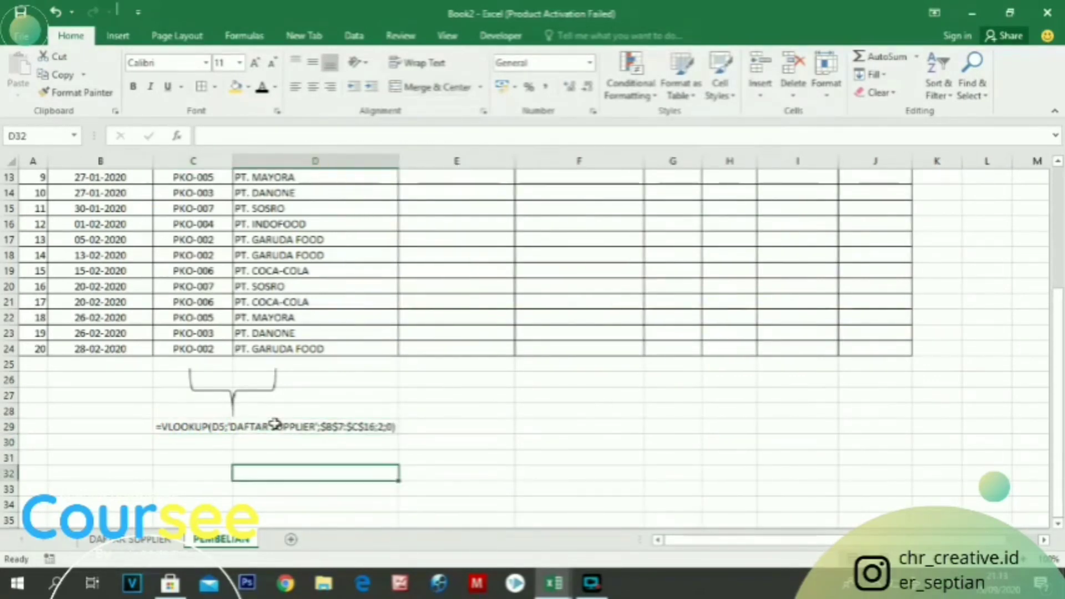
Make the VLOOKUP formula note in merged cell C29 bold
{"action": "left_click", "coordinate": [276, 425]}
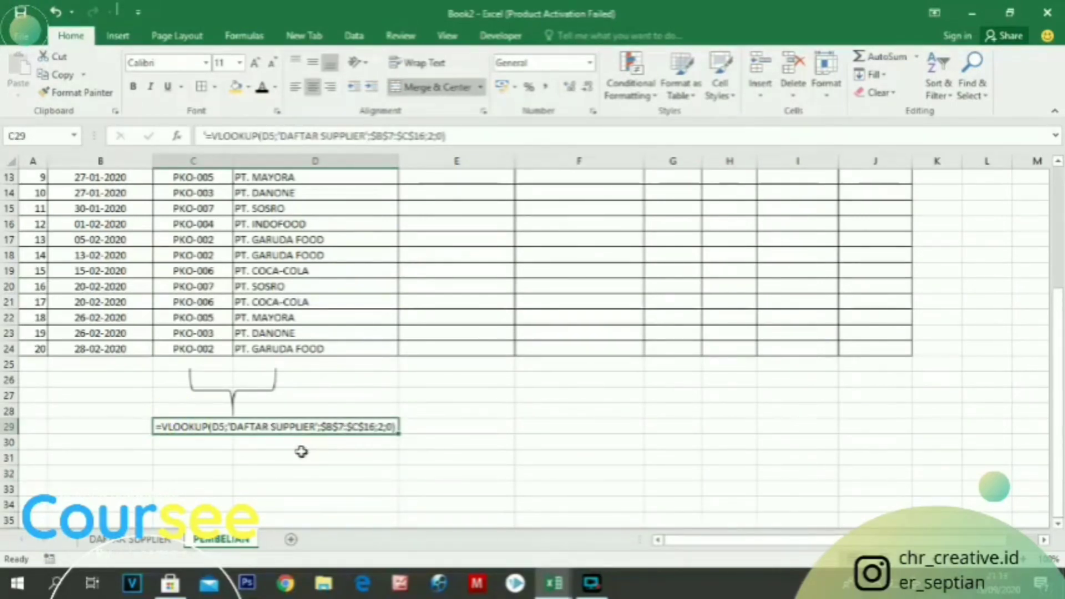
{"action": "left_click", "coordinate": [410, 429]}
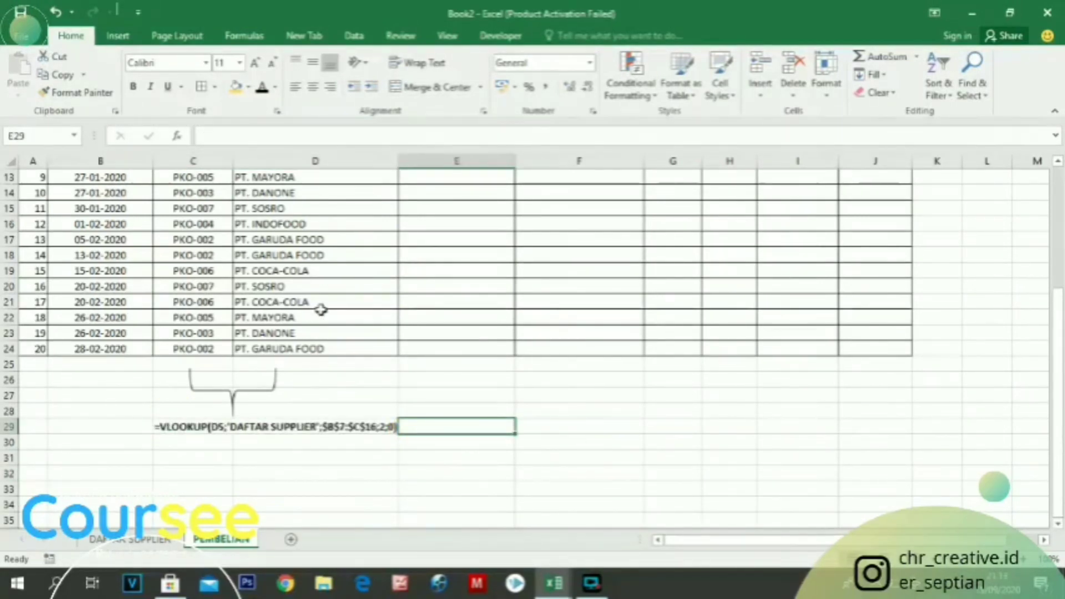
{"action": "scroll", "coordinate": [280, 382], "scroll_direction": "up", "scroll_amount": 3}
{"action": "scroll", "coordinate": [289, 384], "scroll_direction": "down", "scroll_amount": 3}
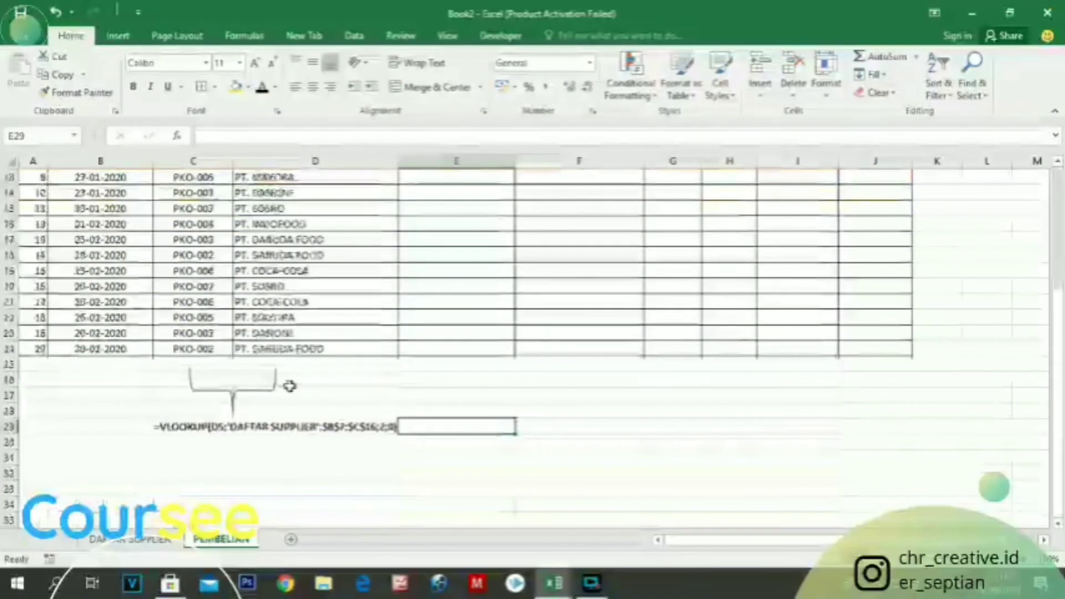
Paste the copied invoice numbers, item names, quantities, units and prices into the table starting at cell E5
{"action": "scroll", "coordinate": [290, 387], "scroll_direction": "up", "scroll_amount": 4}
{"action": "scroll", "coordinate": [290, 386], "scroll_direction": "down", "scroll_amount": 3}
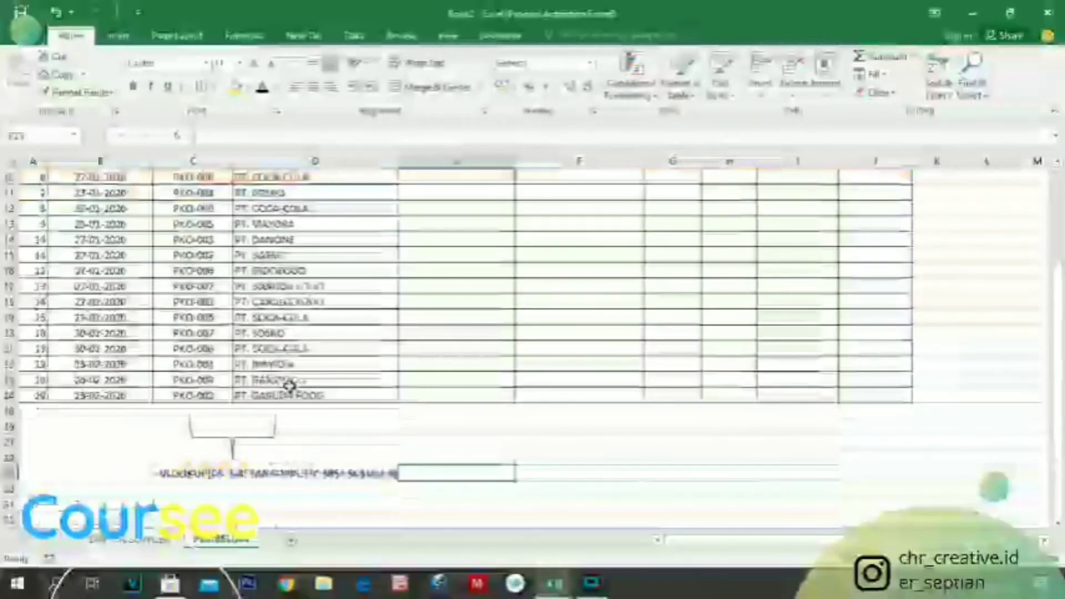
{"action": "scroll", "coordinate": [272, 344], "scroll_direction": "up", "scroll_amount": 3}
{"action": "scroll", "coordinate": [281, 309], "scroll_direction": "down", "scroll_amount": 3}
{"action": "scroll", "coordinate": [281, 309], "scroll_direction": "up", "scroll_amount": 3}
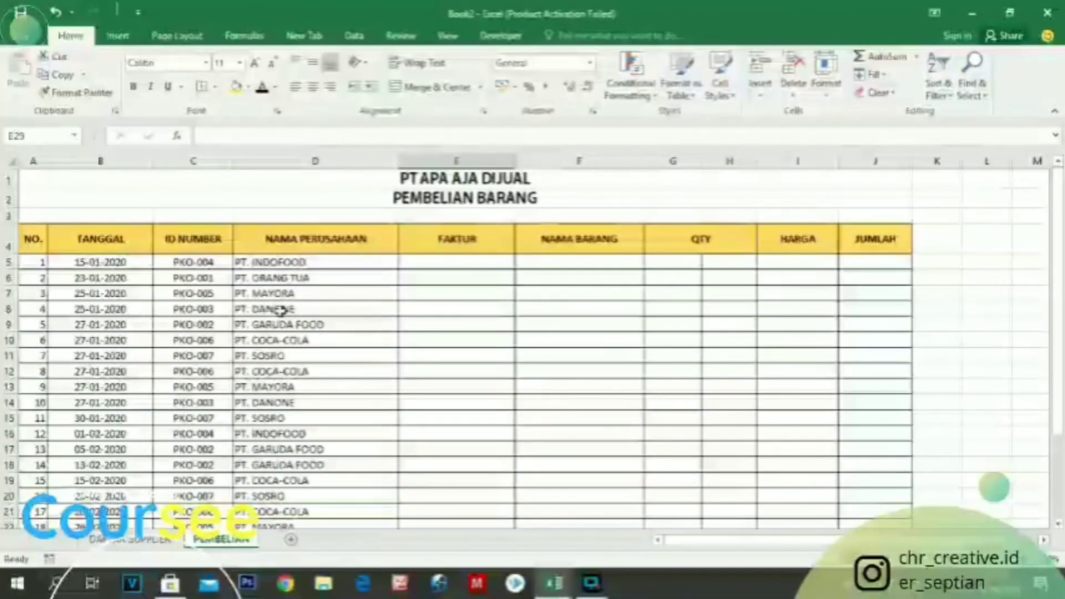
{"action": "scroll", "coordinate": [277, 309], "scroll_direction": "down", "scroll_amount": 3}
{"action": "key", "text": "ctrl+c"}
{"action": "left_click", "coordinate": [452, 210]}
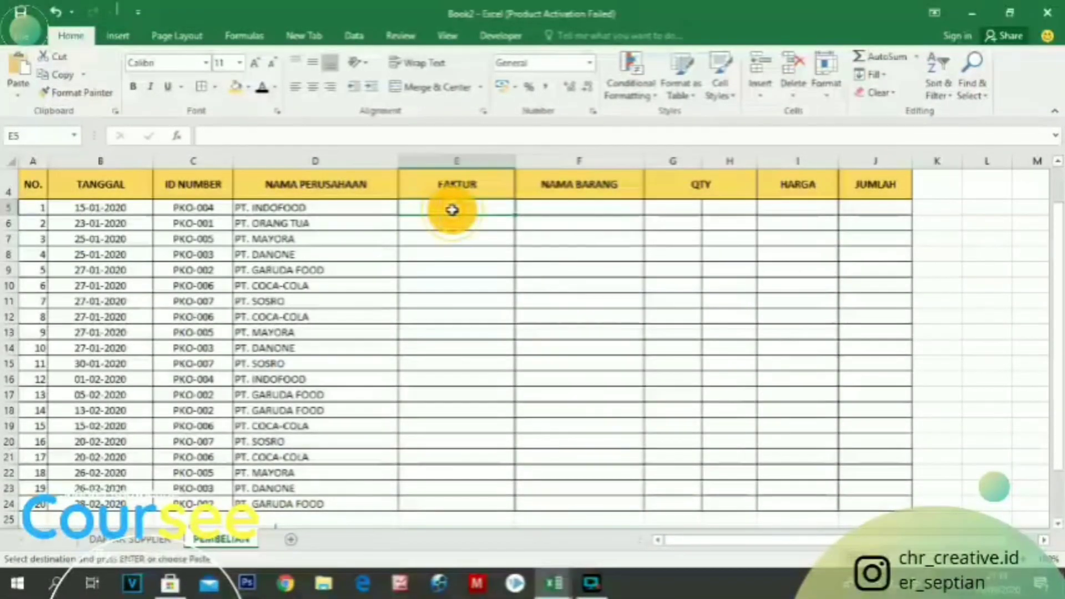
{"action": "key", "text": "ctrl+v"}
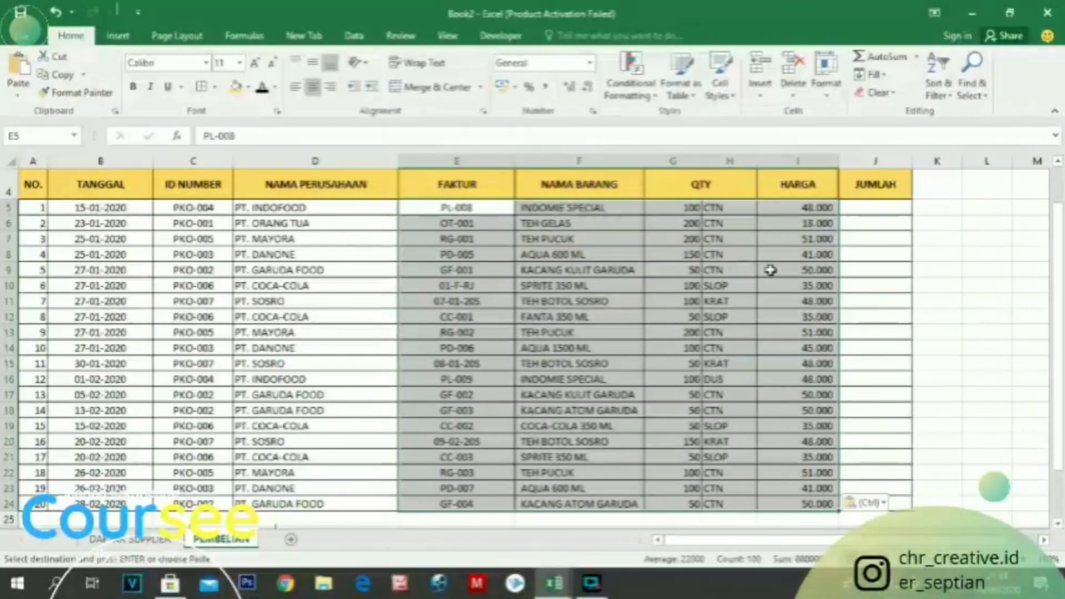
{"action": "left_click", "coordinate": [733, 237]}
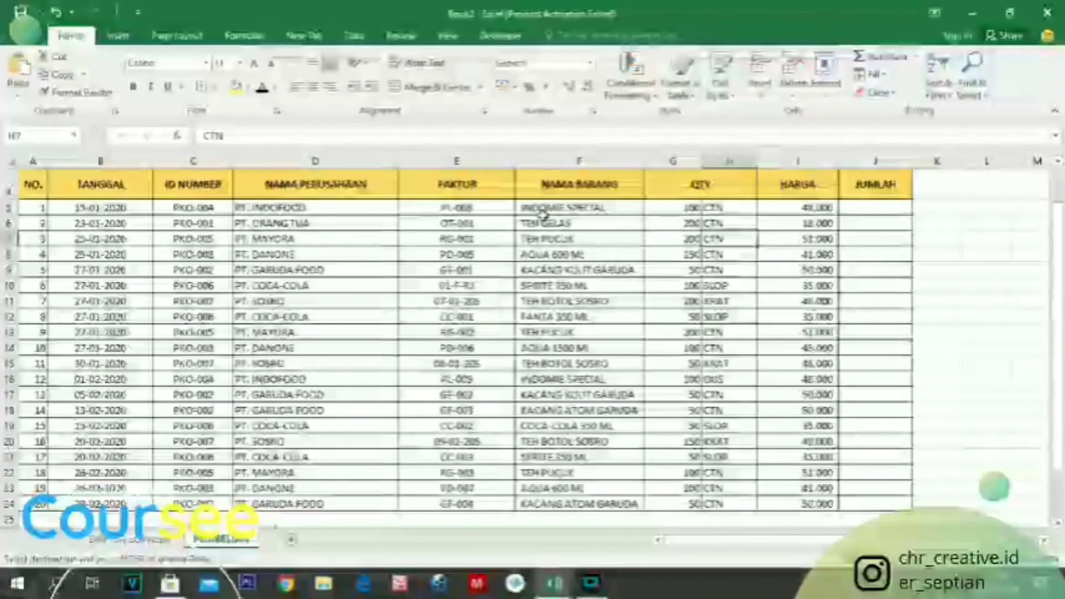
{"action": "left_click", "coordinate": [544, 221]}
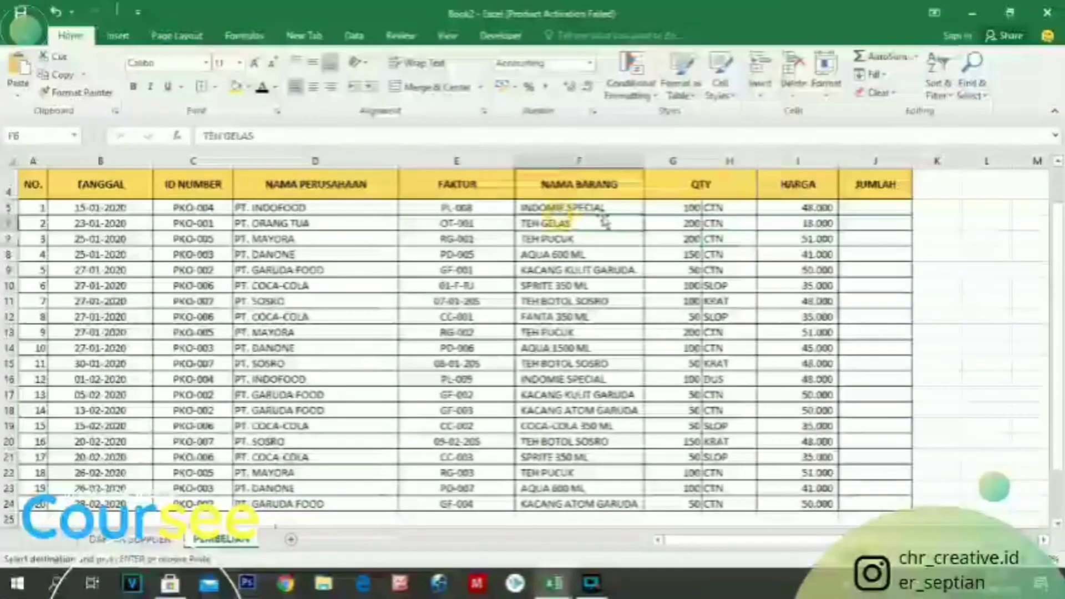
Enter the formula =I5*G5 in cell J5 to calculate the first JUMLAH amount
{"action": "scroll", "coordinate": [595, 288], "scroll_direction": "down", "scroll_amount": 2}
{"action": "scroll", "coordinate": [595, 287], "scroll_direction": "up", "scroll_amount": 3}
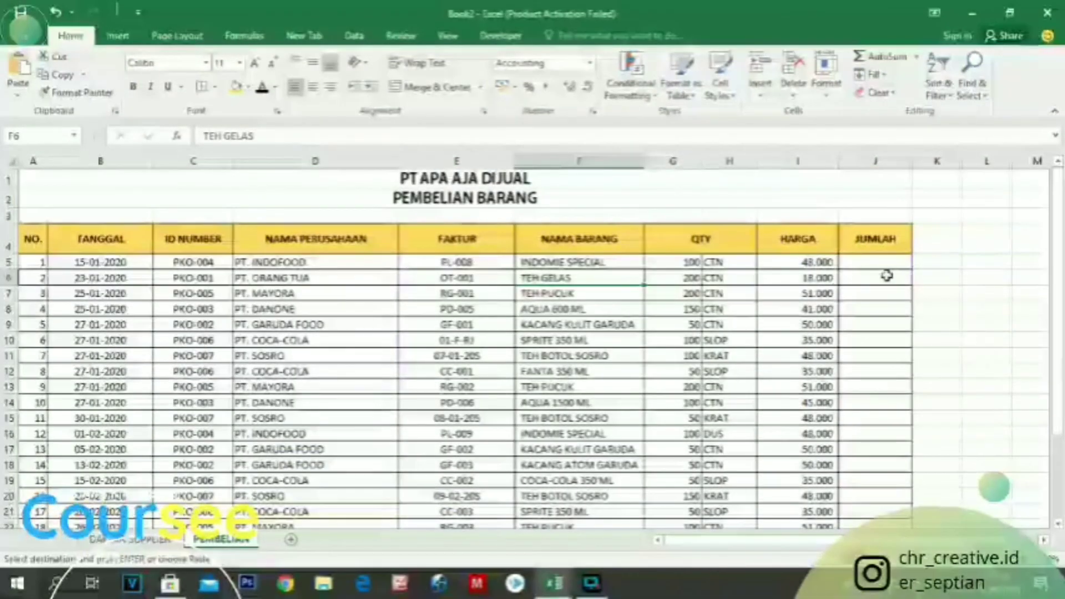
{"action": "left_click", "coordinate": [870, 264]}
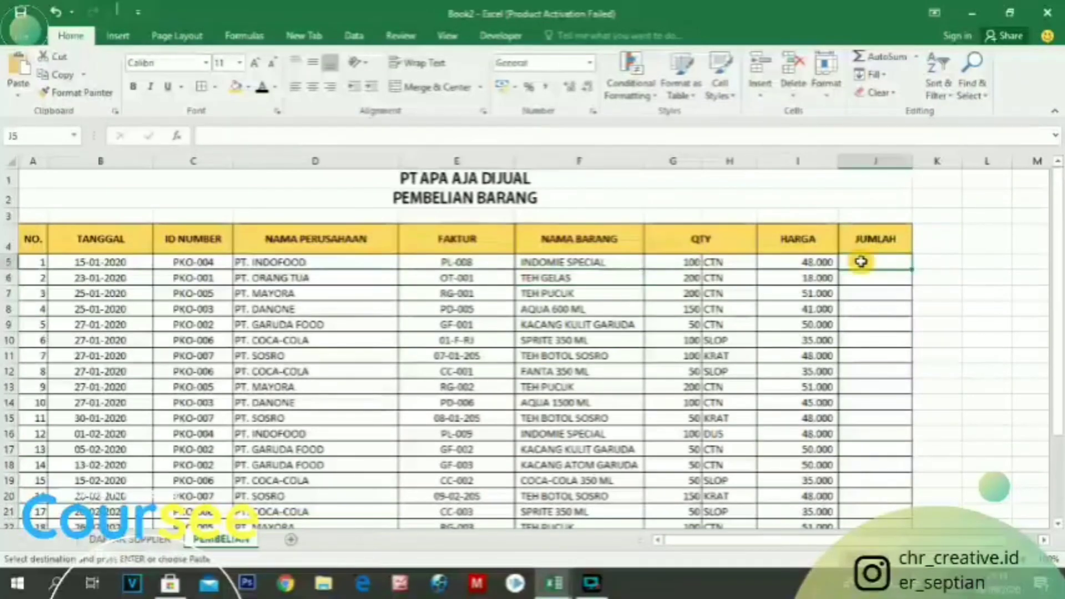
{"action": "type", "text": "="}
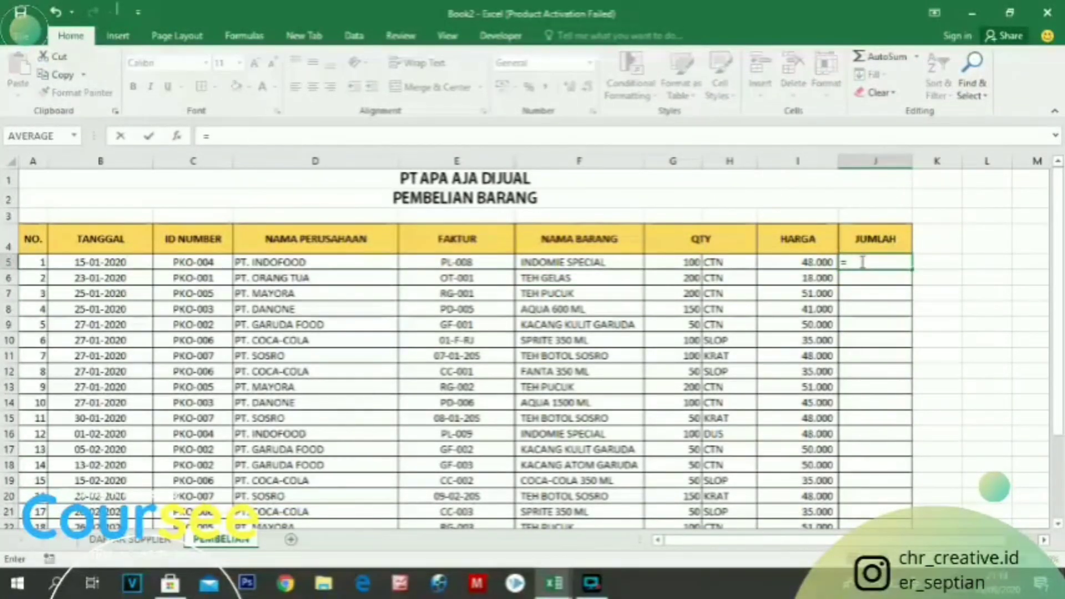
{"action": "left_click", "coordinate": [795, 262]}
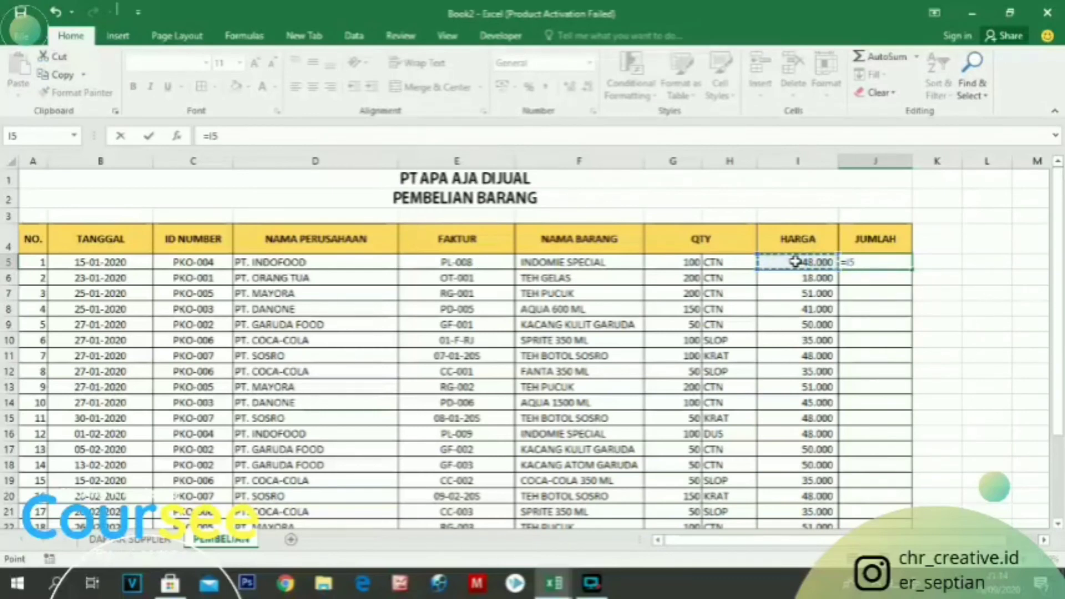
{"action": "type", "text": "*"}
{"action": "key", "text": "Left"}
{"action": "key", "text": "Left"}
{"action": "key", "text": "Left"}
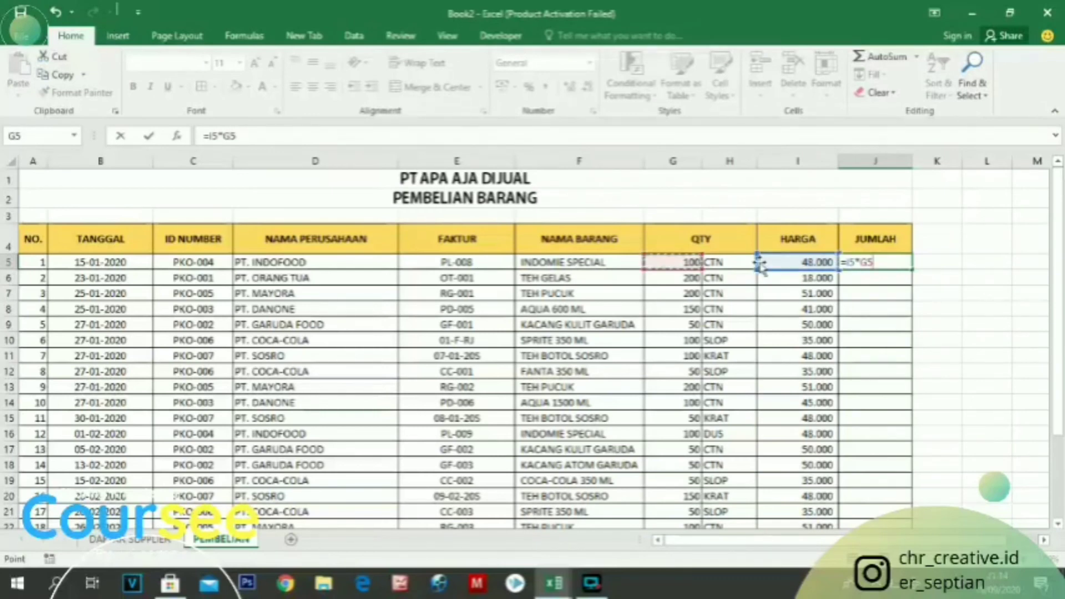
{"action": "key", "text": "Return"}
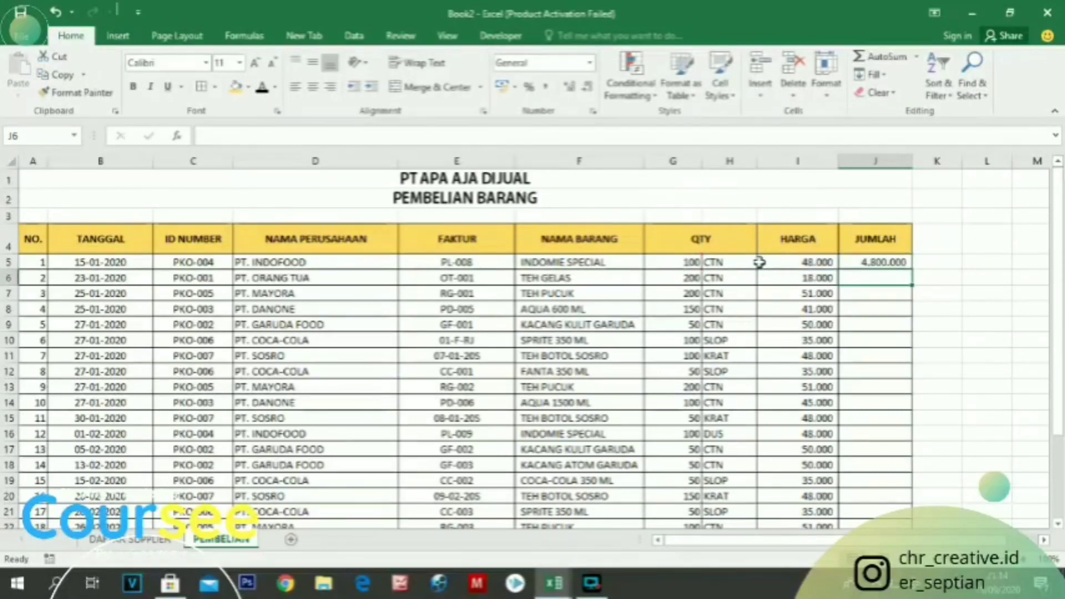
Apply the Currency number format to the JUMLAH cells J5:J24
{"action": "left_click_drag", "start_coordinate": [875, 261], "coordinate": [878, 502]}
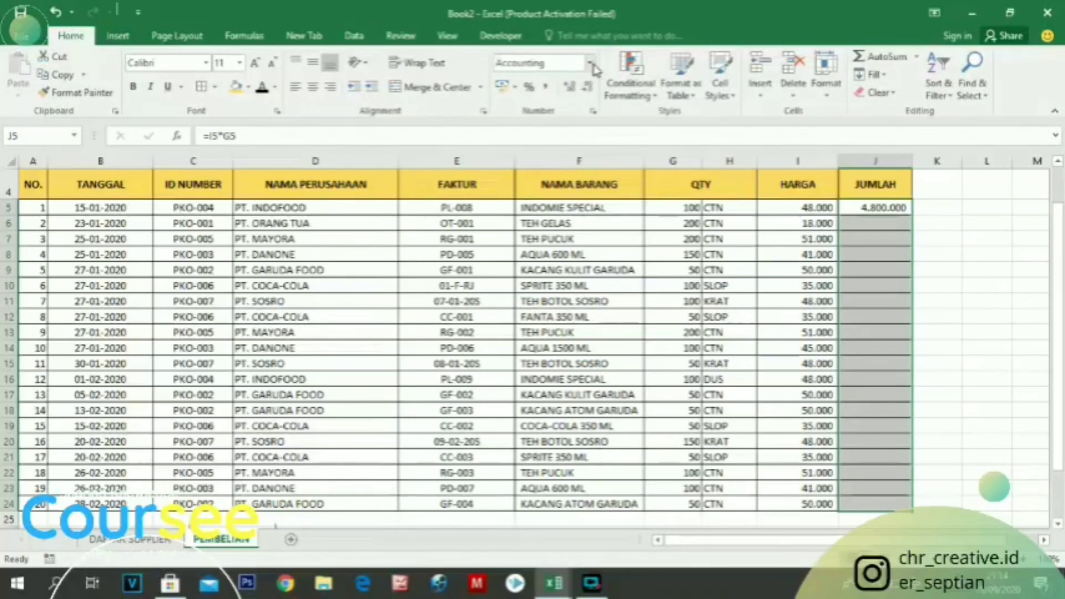
{"action": "left_click", "coordinate": [592, 66]}
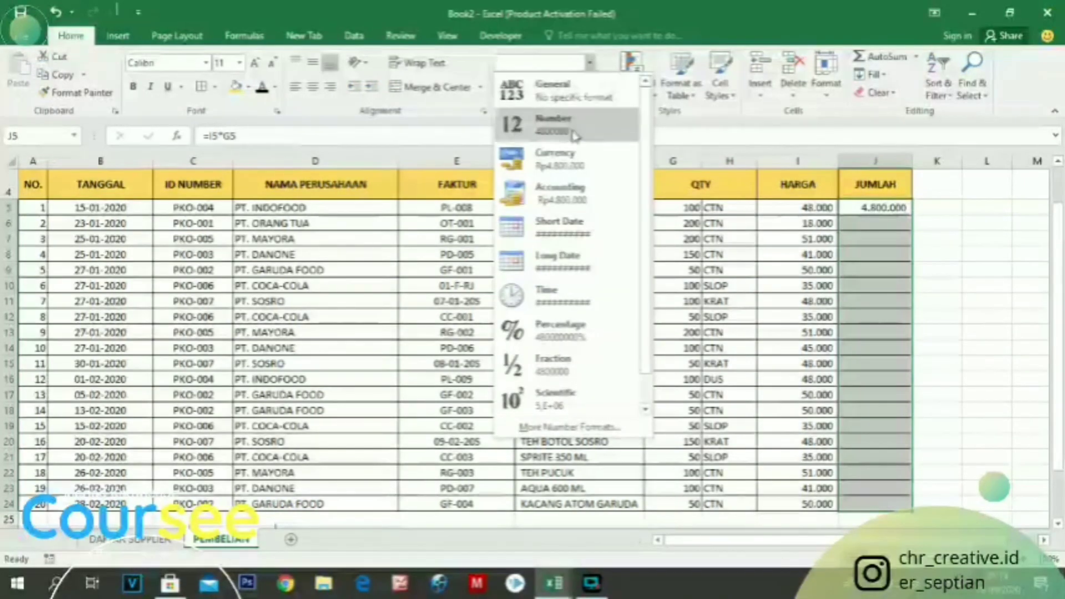
{"action": "left_click", "coordinate": [563, 162]}
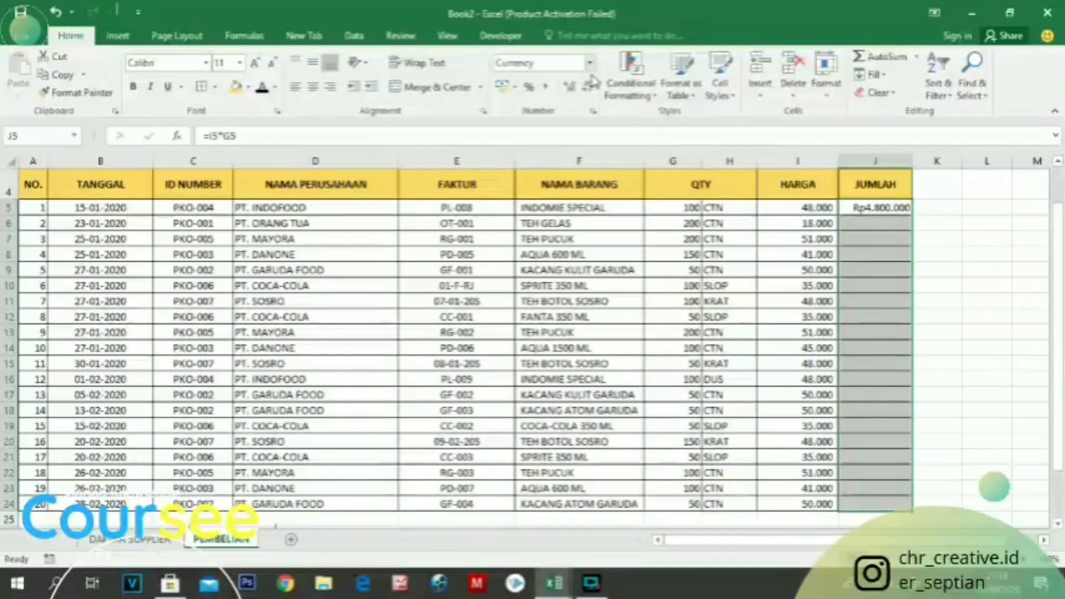
Try the Accounting format with the Rp Indonesian symbol and a different Currency negative-number style for J5:J24
{"action": "left_click", "coordinate": [592, 111]}
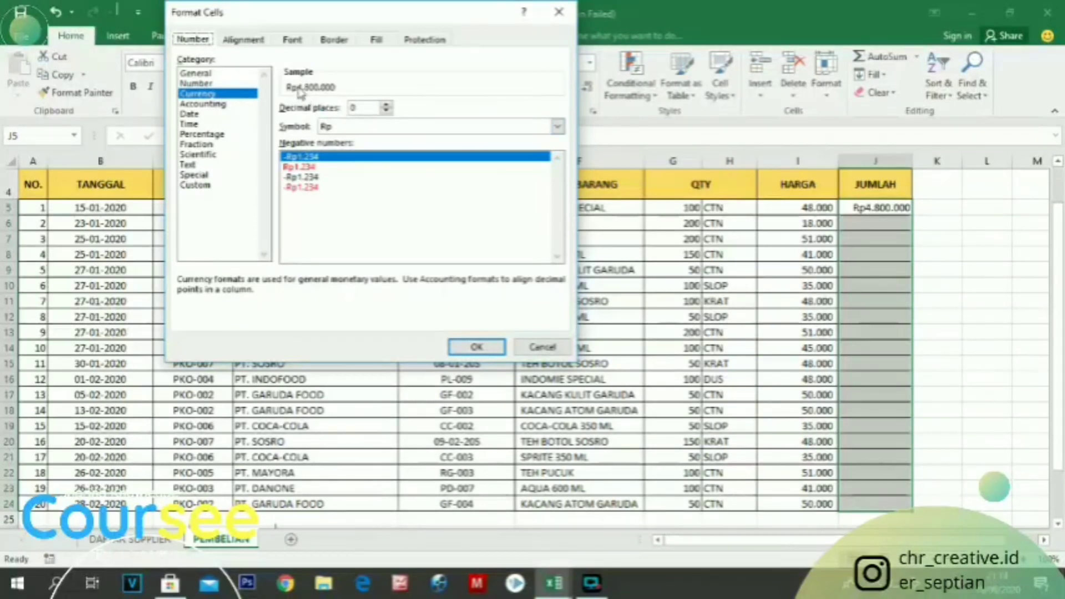
{"action": "left_click", "coordinate": [205, 104]}
{"action": "left_click", "coordinate": [202, 94]}
{"action": "left_click", "coordinate": [204, 103]}
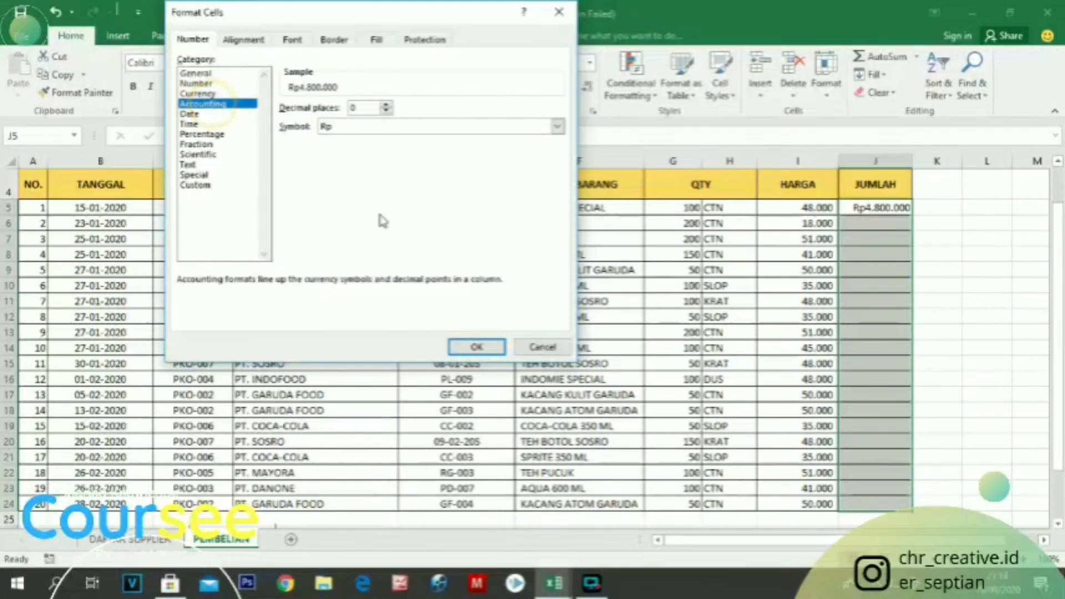
{"action": "left_click", "coordinate": [557, 126]}
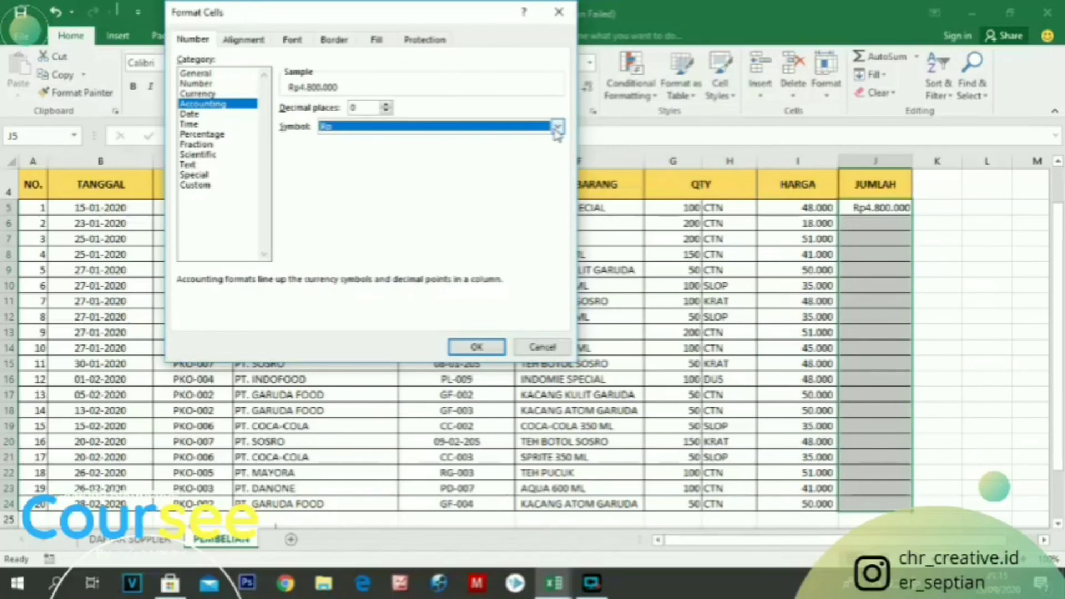
{"action": "left_click", "coordinate": [558, 128]}
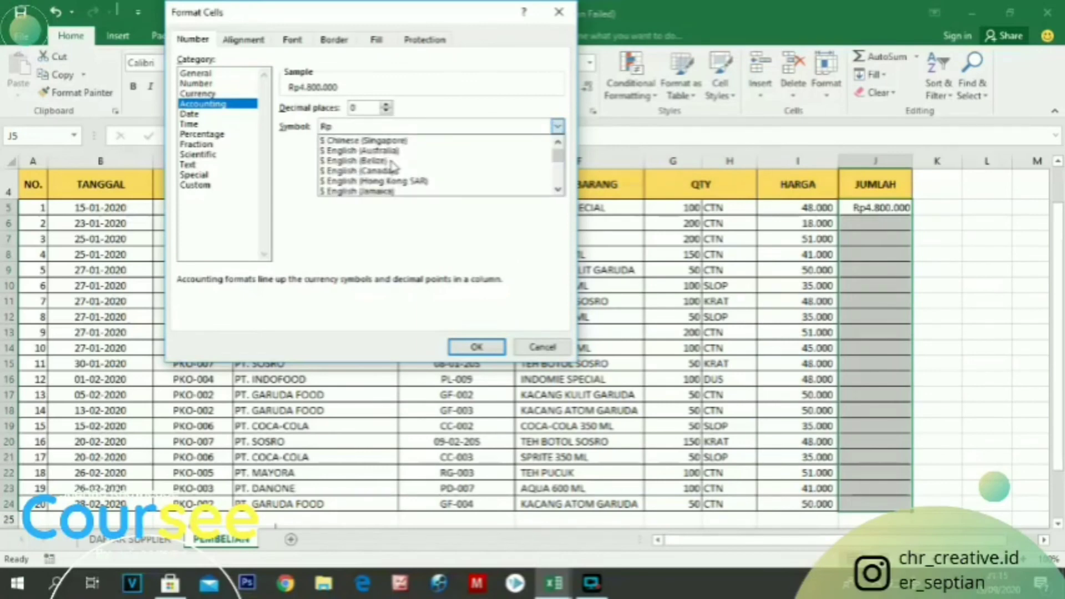
{"action": "scroll", "coordinate": [392, 165], "scroll_direction": "down", "scroll_amount": 9}
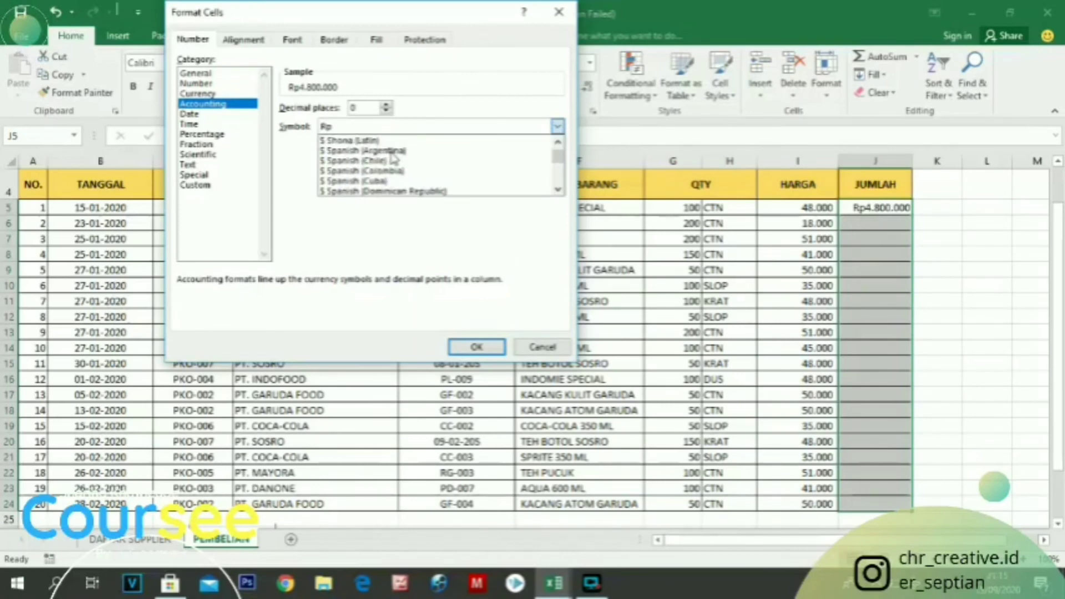
{"action": "scroll", "coordinate": [393, 159], "scroll_direction": "down", "scroll_amount": 5}
{"action": "scroll", "coordinate": [393, 158], "scroll_direction": "down", "scroll_amount": 8}
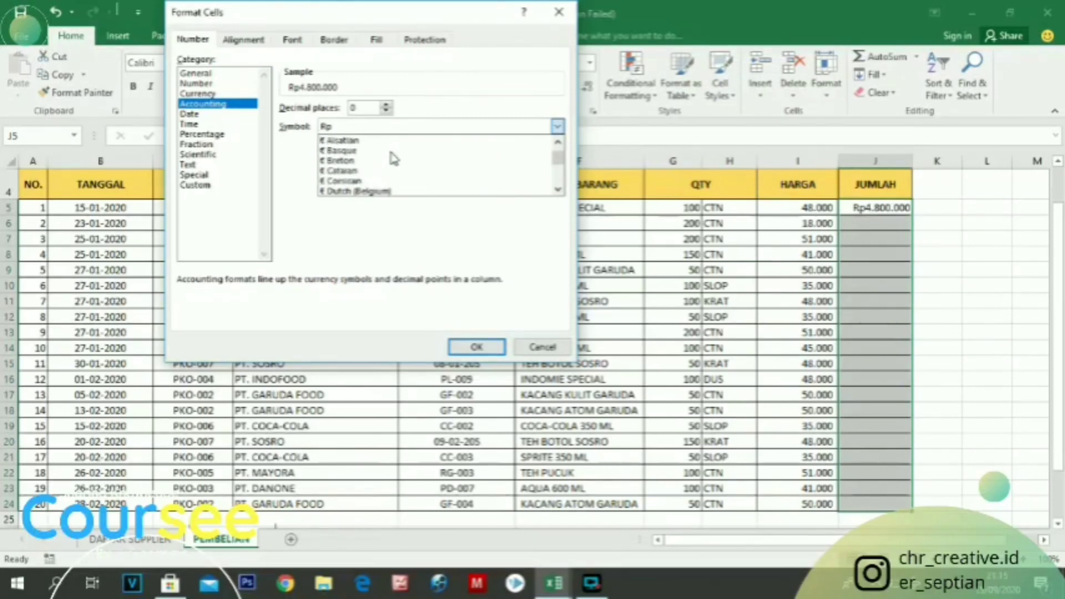
{"action": "scroll", "coordinate": [393, 159], "scroll_direction": "down", "scroll_amount": 6}
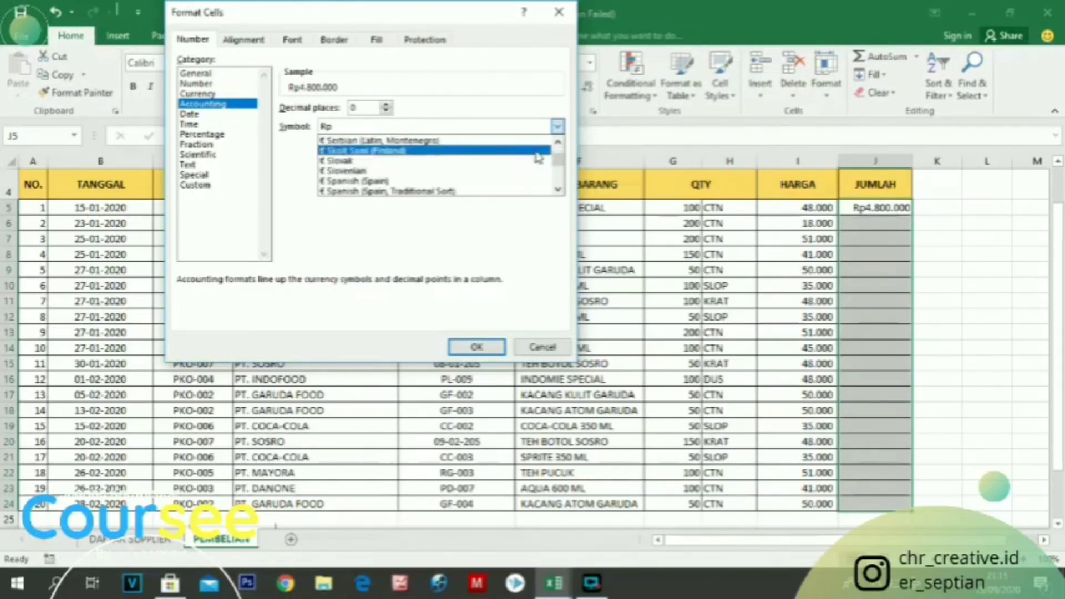
{"action": "mouse_move", "coordinate": [557, 157]}
{"action": "left_mouse_down"}
{"action": "mouse_move", "coordinate": [557, 183]}
{"action": "mouse_move", "coordinate": [556, 165]}
{"action": "left_mouse_up"}
{"action": "left_click", "coordinate": [391, 181]}
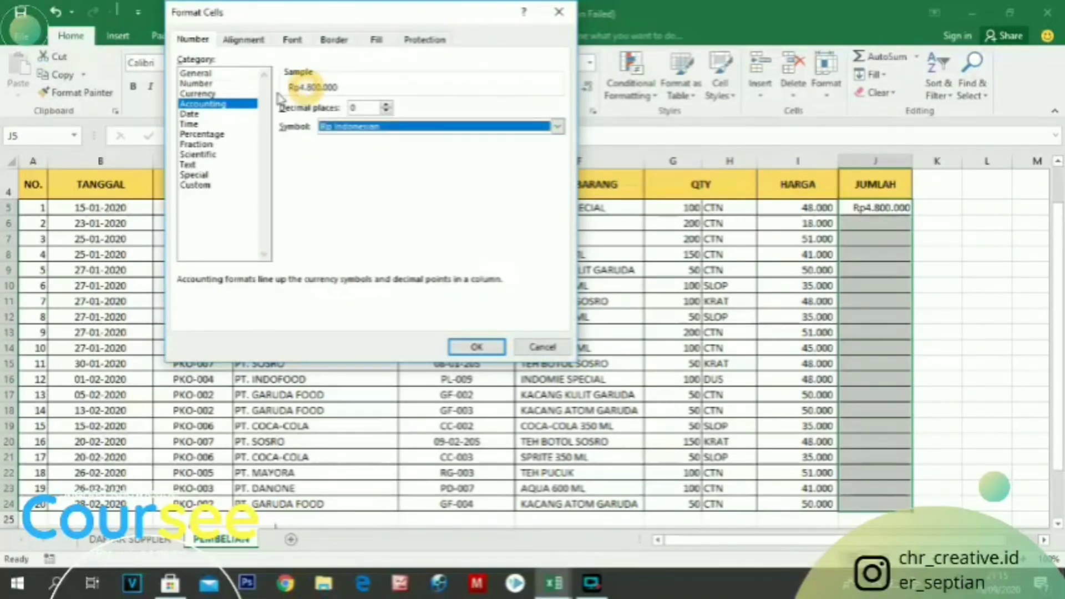
{"action": "left_click", "coordinate": [197, 93]}
{"action": "left_click", "coordinate": [295, 174]}
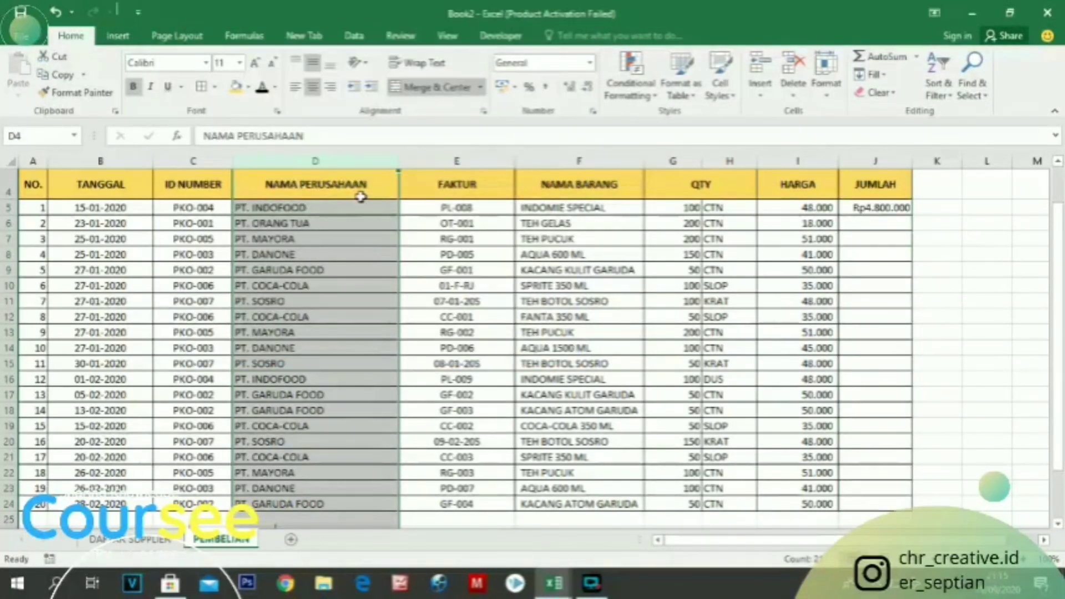
Reset cell J5 to the General number format, and reapply the Currency format to it
{"action": "left_click", "coordinate": [880, 220]}
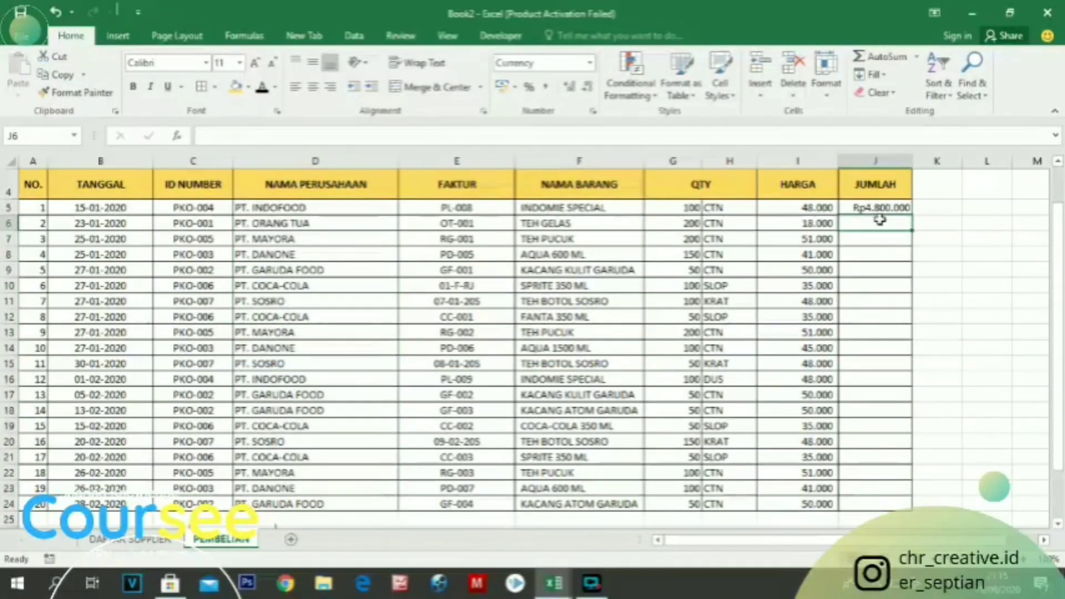
{"action": "left_click", "coordinate": [881, 207]}
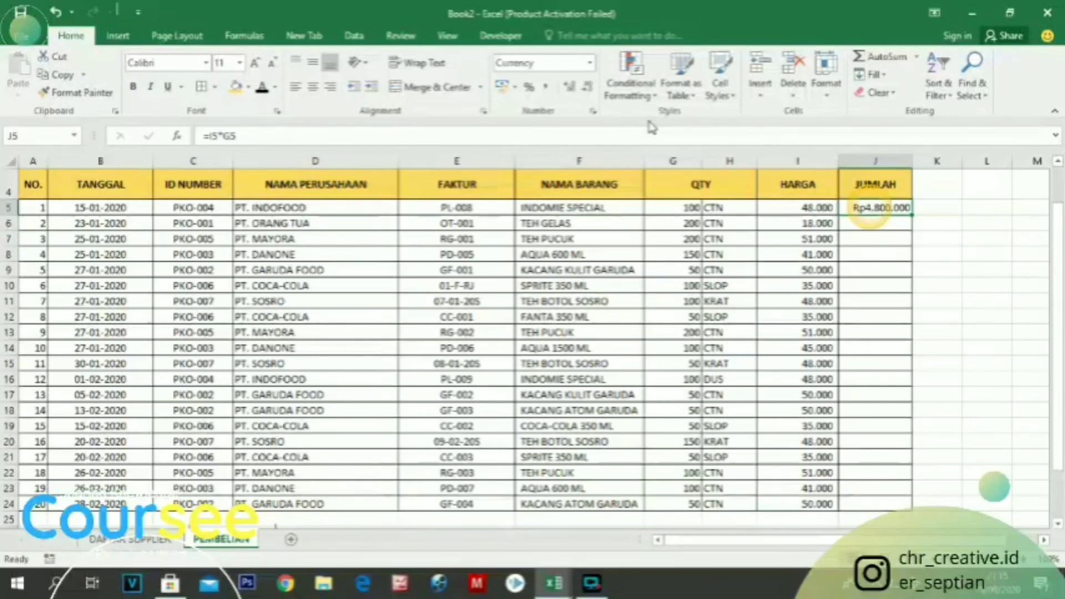
{"action": "left_click", "coordinate": [589, 63]}
{"action": "left_click", "coordinate": [559, 100]}
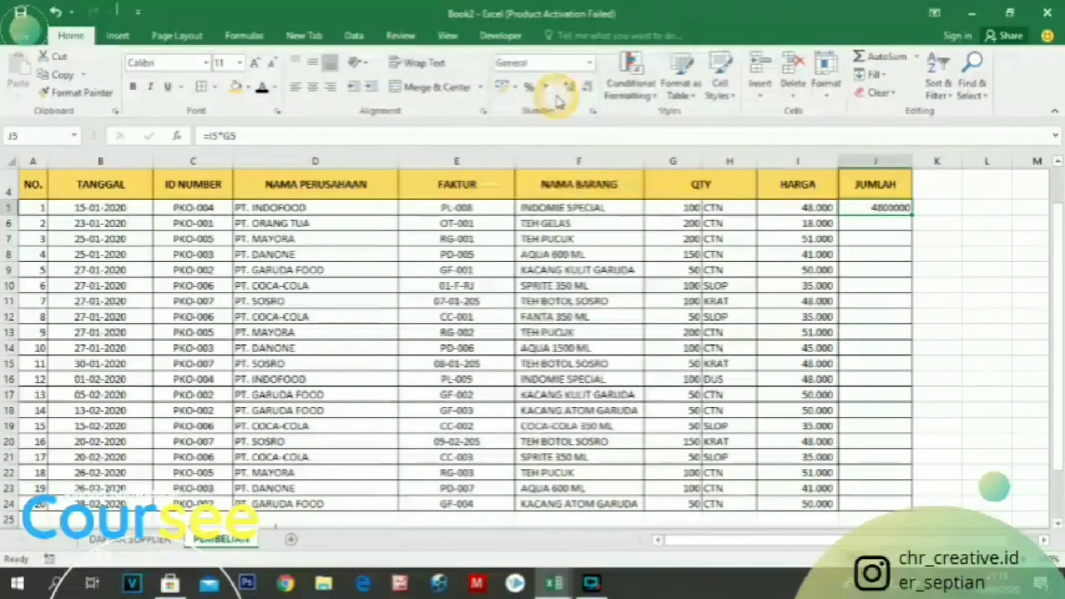
{"action": "left_click", "coordinate": [589, 63]}
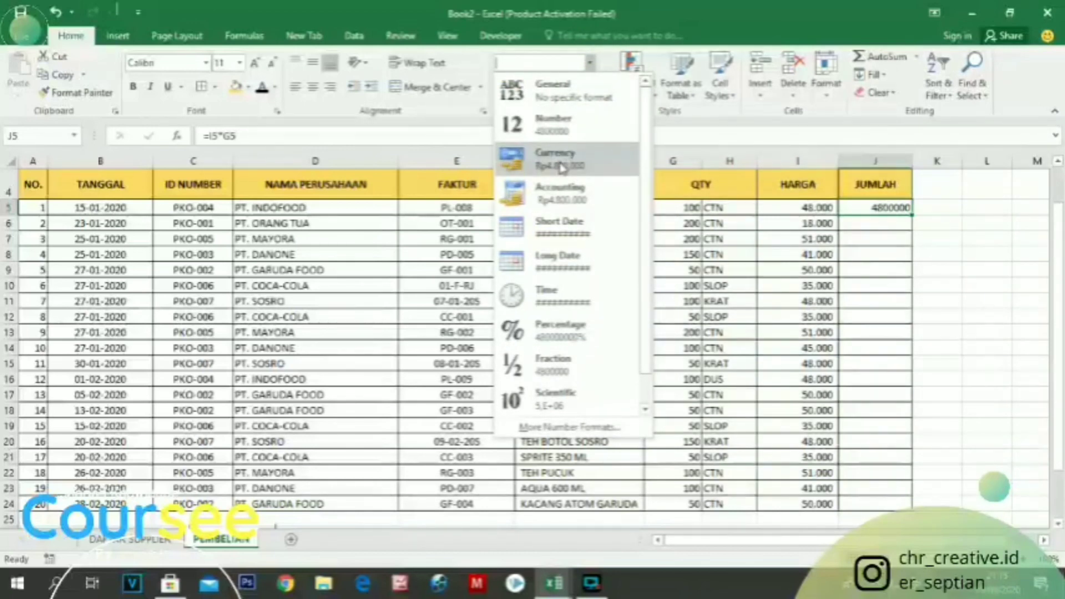
{"action": "left_click", "coordinate": [562, 167]}
Fill the J5 formula down through J24 and widen column J to give the amounts more room
{"action": "left_click", "coordinate": [893, 206]}
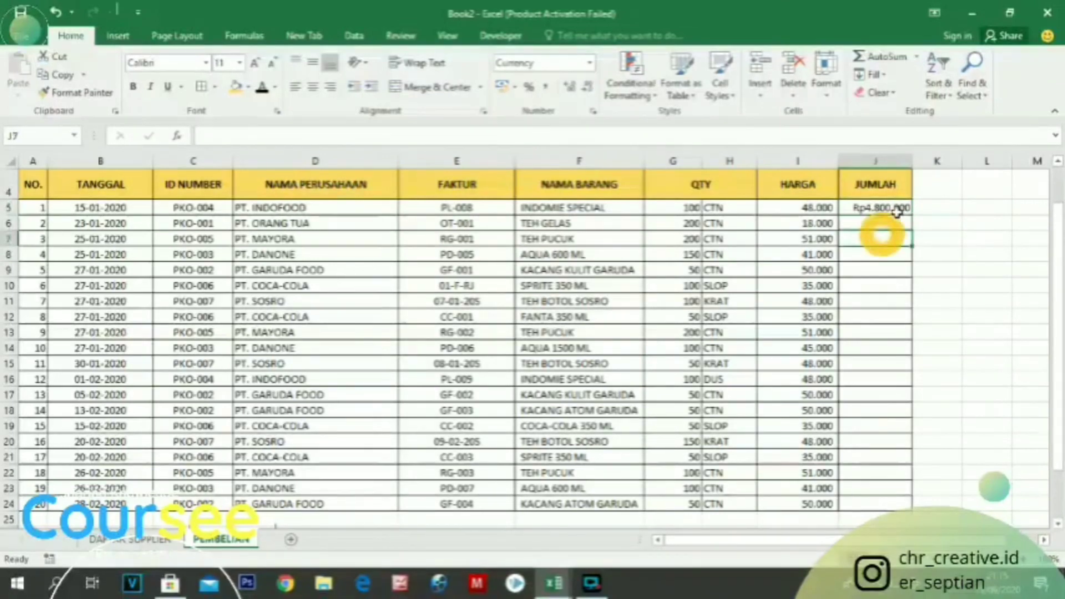
{"action": "left_click_drag", "start_coordinate": [912, 216], "coordinate": [885, 506]}
{"action": "left_click", "coordinate": [901, 241]}
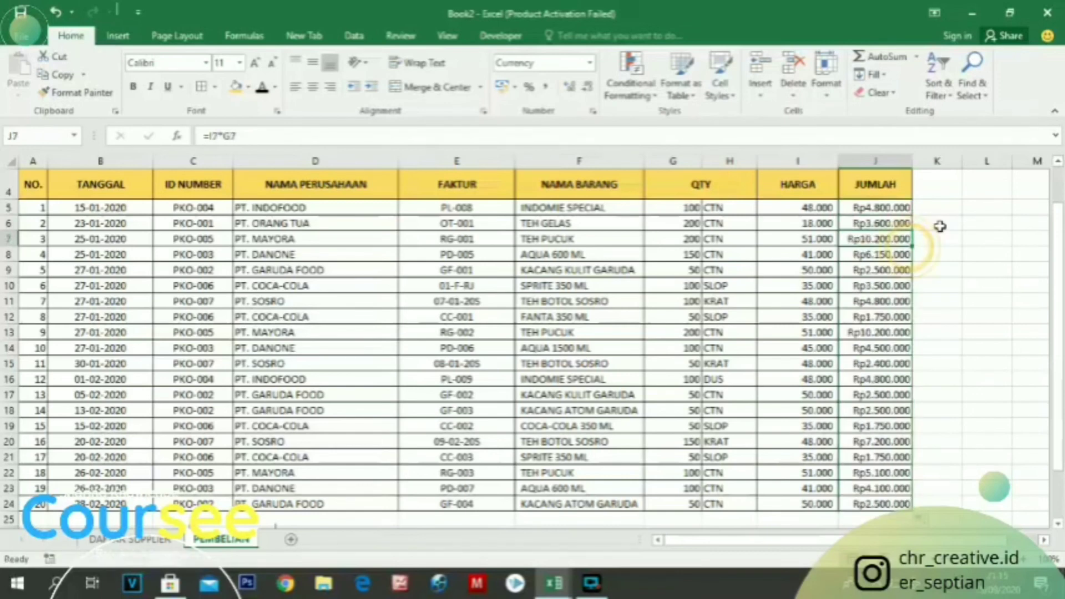
{"action": "left_click", "coordinate": [878, 207]}
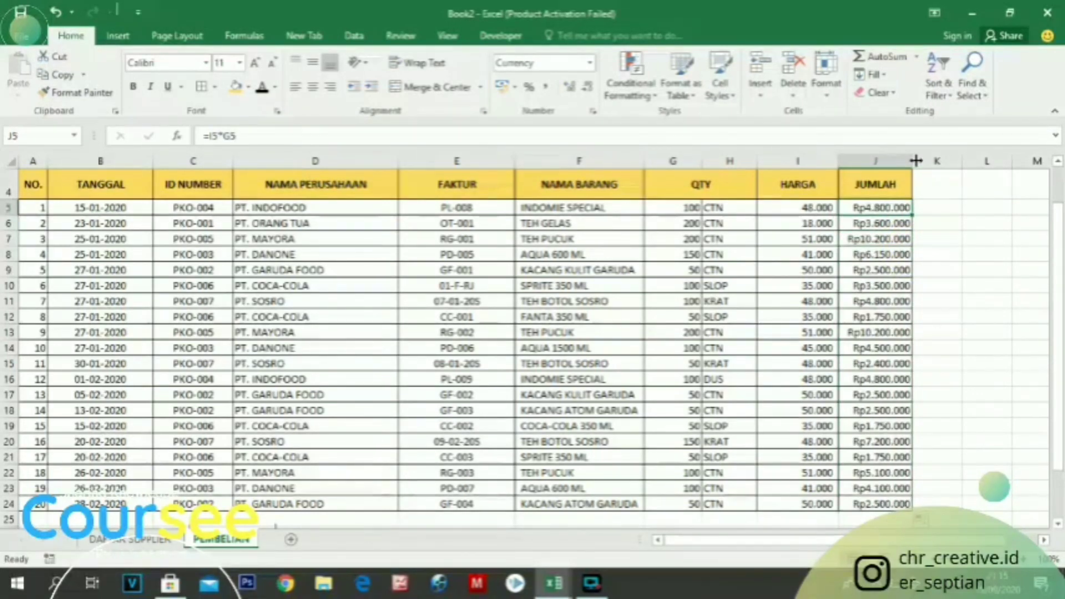
{"action": "left_click_drag", "start_coordinate": [915, 161], "coordinate": [934, 161]}
Format J6 with the Accounting-style custom number format using the Rp symbol and 0 decimals, and apply it to all JUMLAH cells J5:J24
{"action": "left_click", "coordinate": [886, 224]}
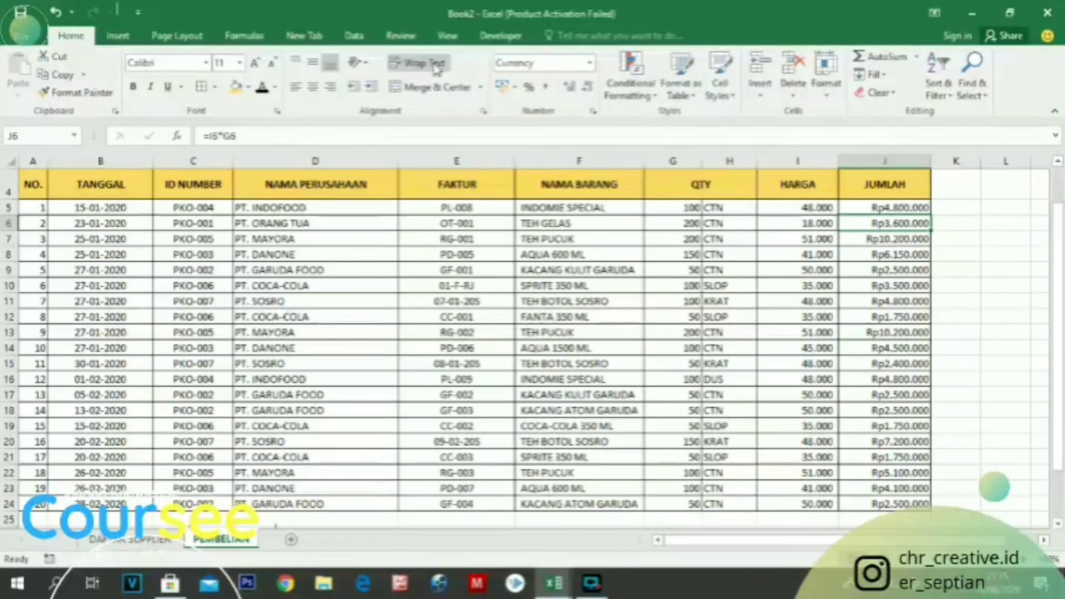
{"action": "key", "text": "ctrl+1"}
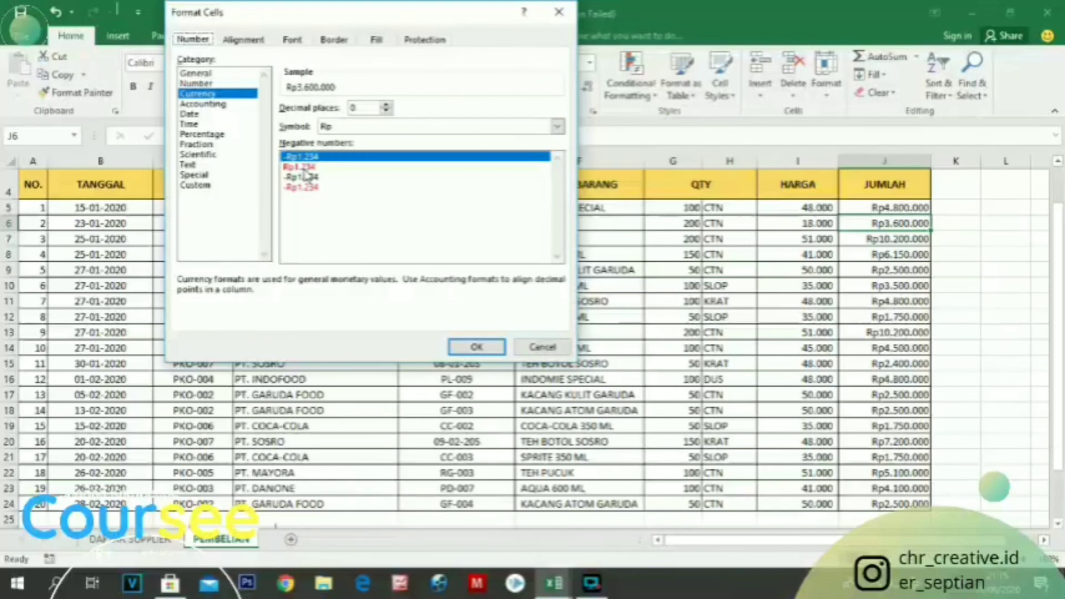
{"action": "left_click", "coordinate": [305, 168]}
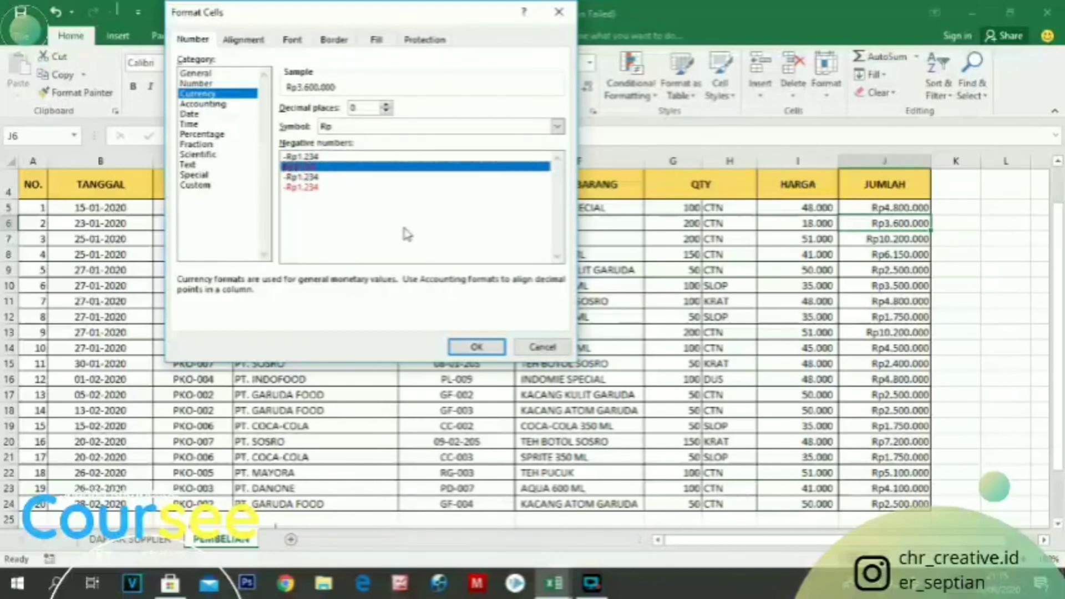
{"action": "left_click", "coordinate": [221, 104]}
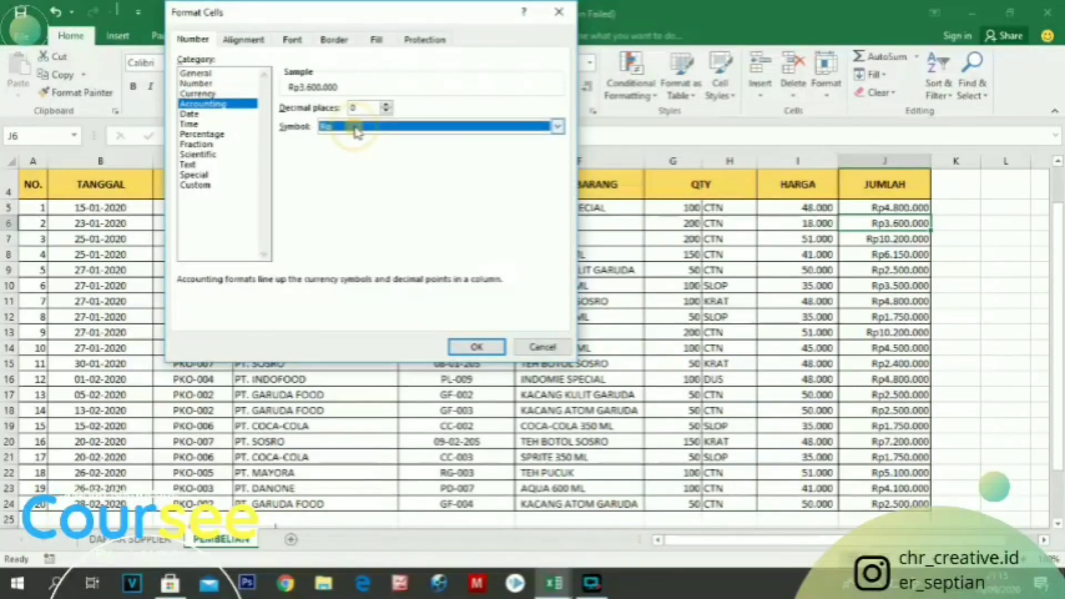
{"action": "left_click", "coordinate": [386, 112]}
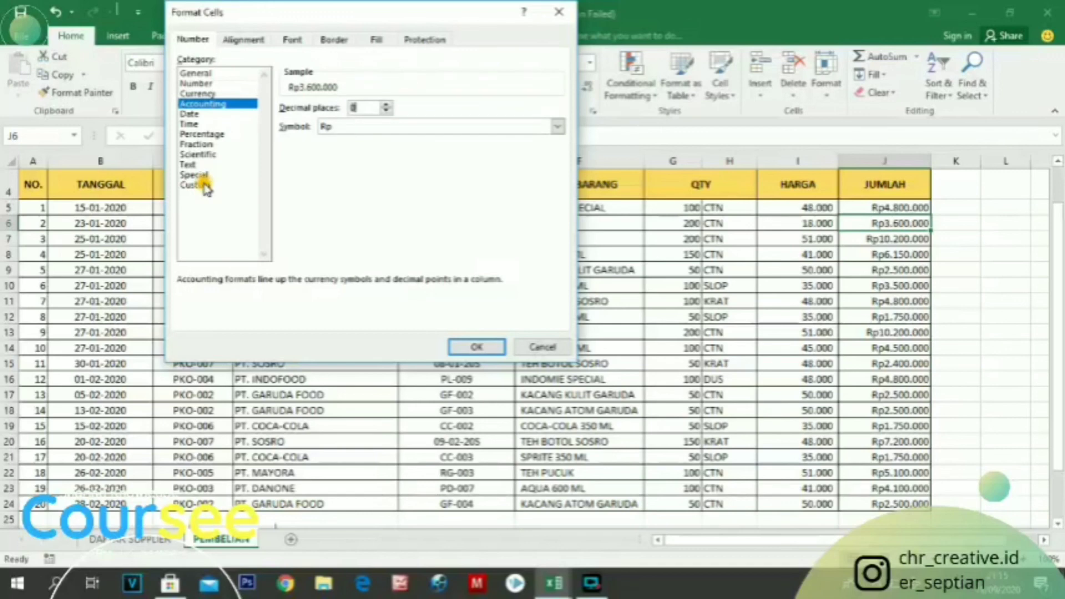
{"action": "left_click", "coordinate": [212, 185]}
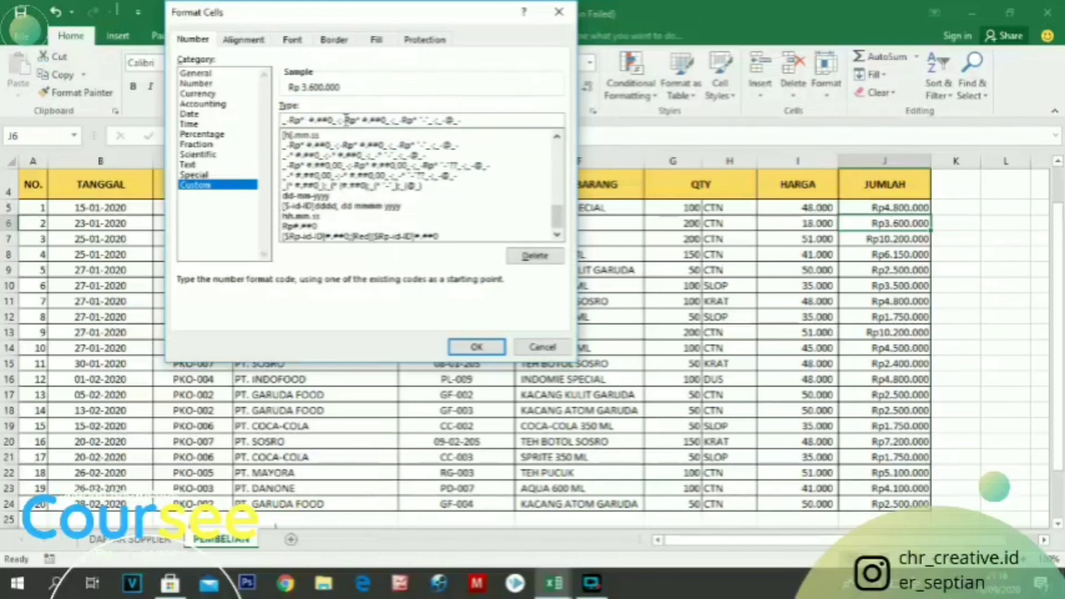
{"action": "left_click_drag", "start_coordinate": [931, 230], "coordinate": [925, 503]}
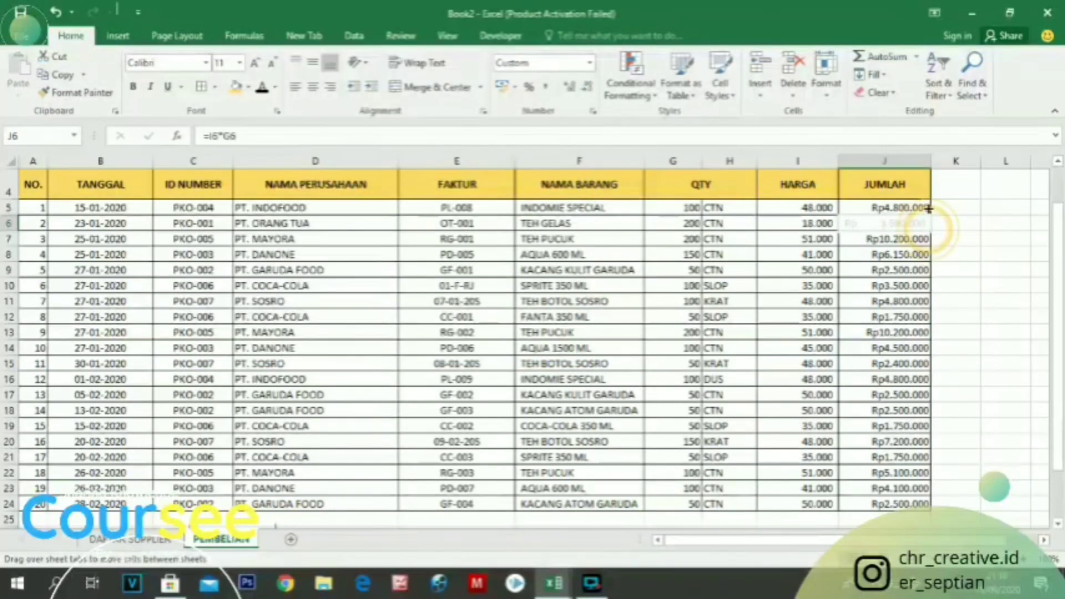
{"action": "left_click", "coordinate": [923, 209]}
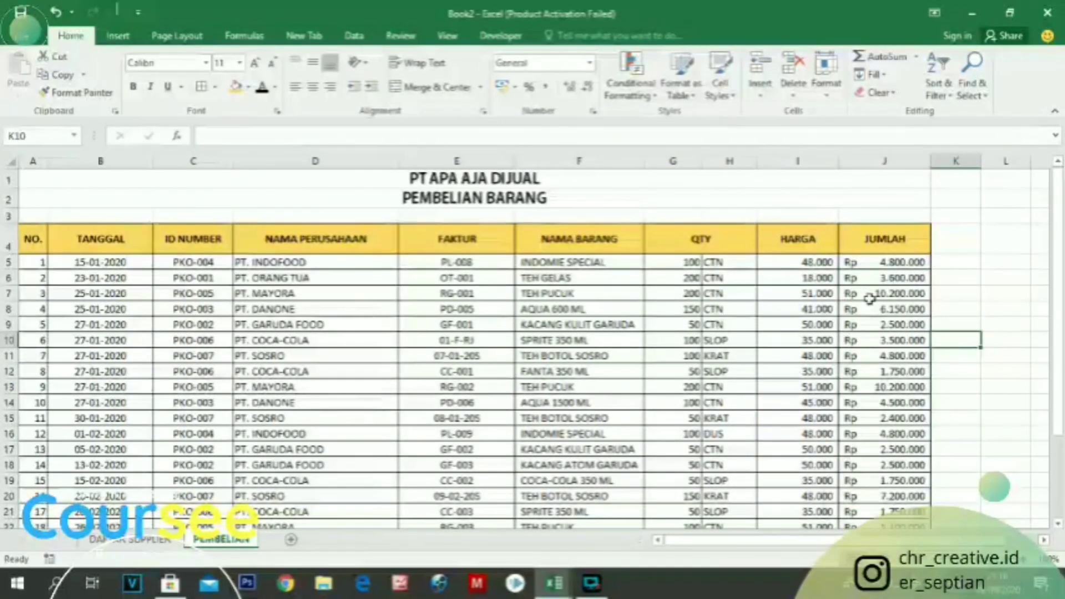
Review the PEMBELIAN BARANG table from its first rows down to the VLOOKUP formula note below it
{"action": "scroll", "coordinate": [865, 299], "scroll_direction": "down", "scroll_amount": 1}
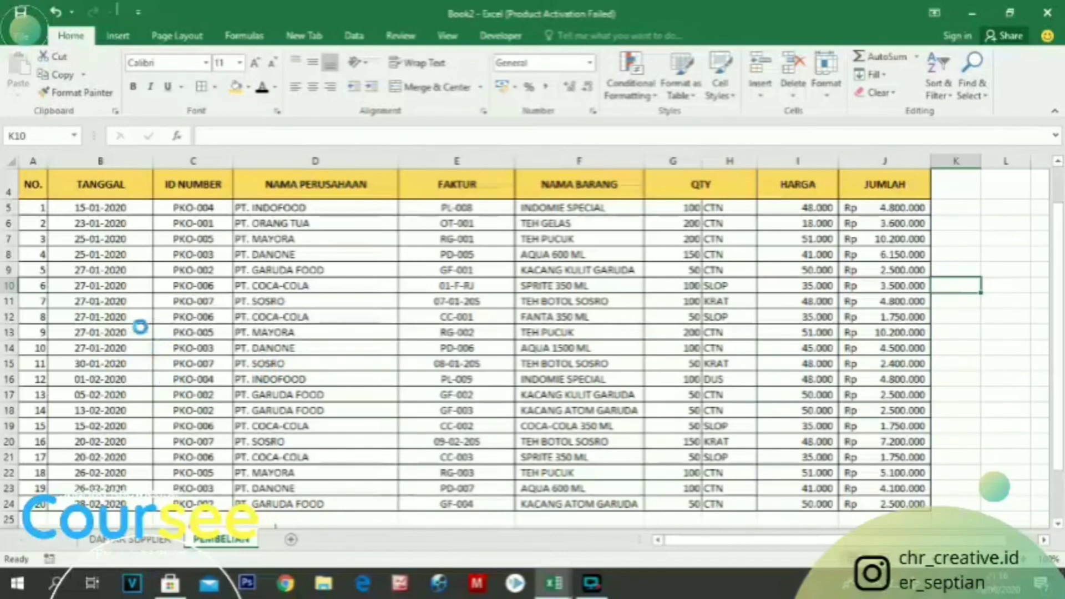
{"action": "scroll", "coordinate": [127, 306], "scroll_direction": "down", "scroll_amount": 2}
{"action": "left_click_drag", "start_coordinate": [142, 309], "coordinate": [222, 308]}
{"action": "left_click", "coordinate": [577, 506]}
{"action": "scroll", "coordinate": [319, 341], "scroll_direction": "up", "scroll_amount": 2}
{"action": "scroll", "coordinate": [326, 347], "scroll_direction": "down", "scroll_amount": 2}
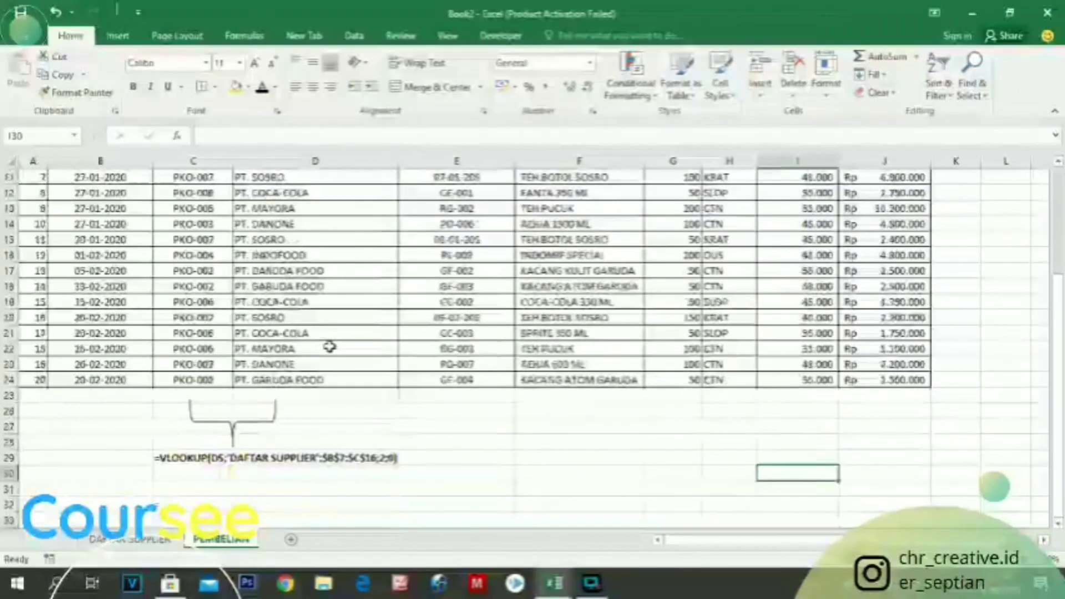
{"action": "scroll", "coordinate": [329, 346], "scroll_direction": "up", "scroll_amount": 1}
{"action": "scroll", "coordinate": [330, 347], "scroll_direction": "up", "scroll_amount": 1}
{"action": "scroll", "coordinate": [328, 333], "scroll_direction": "down", "scroll_amount": 2}
{"action": "scroll", "coordinate": [327, 333], "scroll_direction": "up", "scroll_amount": 2}
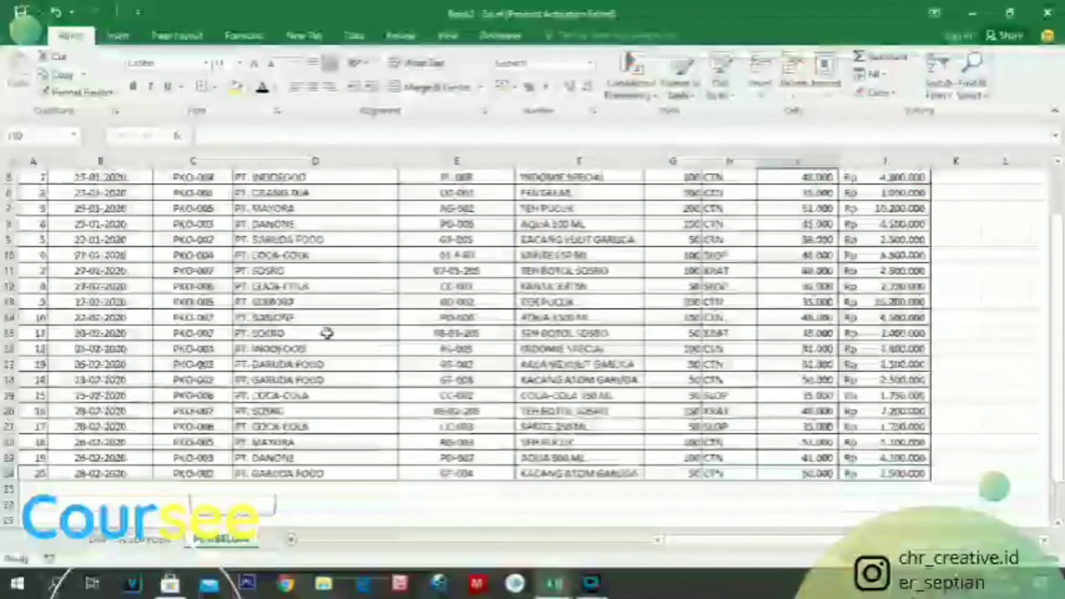
{"action": "scroll", "coordinate": [327, 333], "scroll_direction": "down", "scroll_amount": 2}
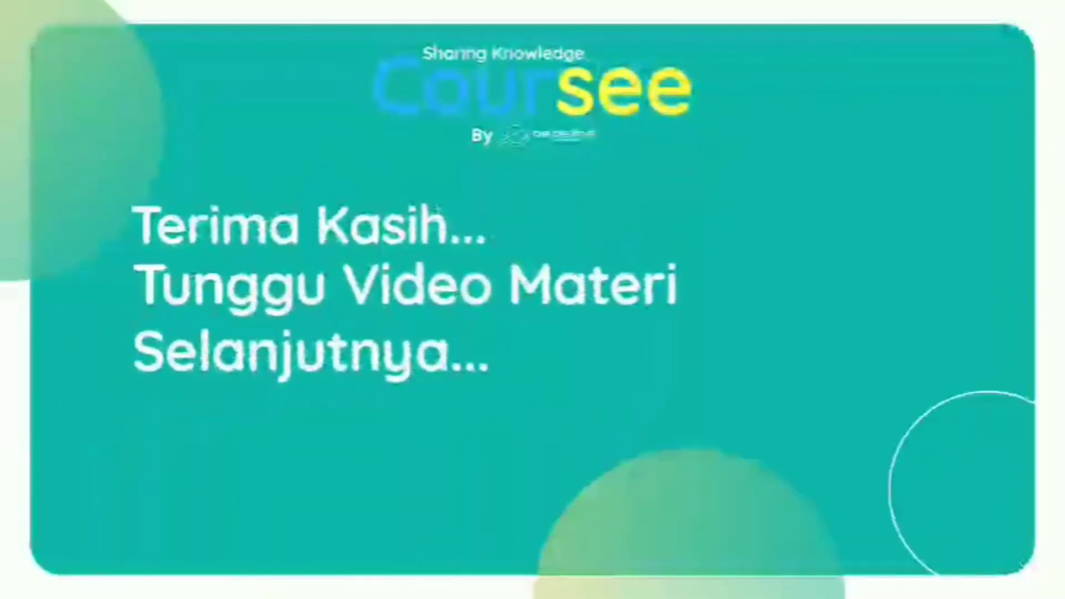